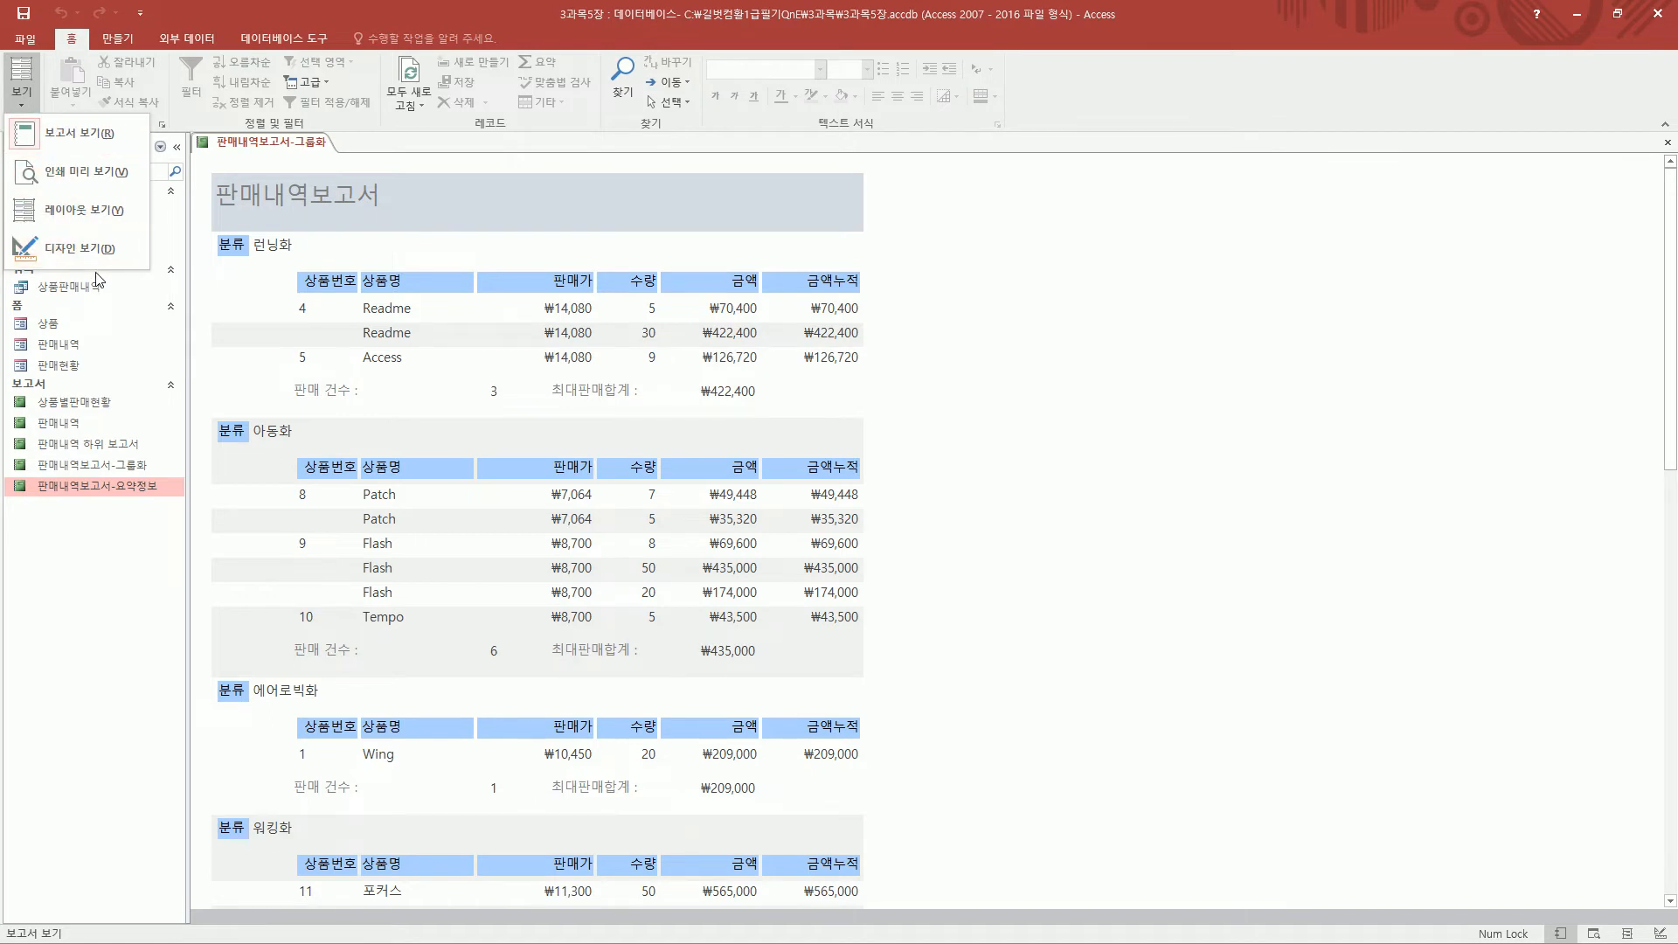
mouse_move(7, 146)
left_mouse_down()
mouse_move(129, 154)
mouse_move(135, 121)
mouse_move(717, 770)
mouse_move(891, 924)
left_mouse_up()
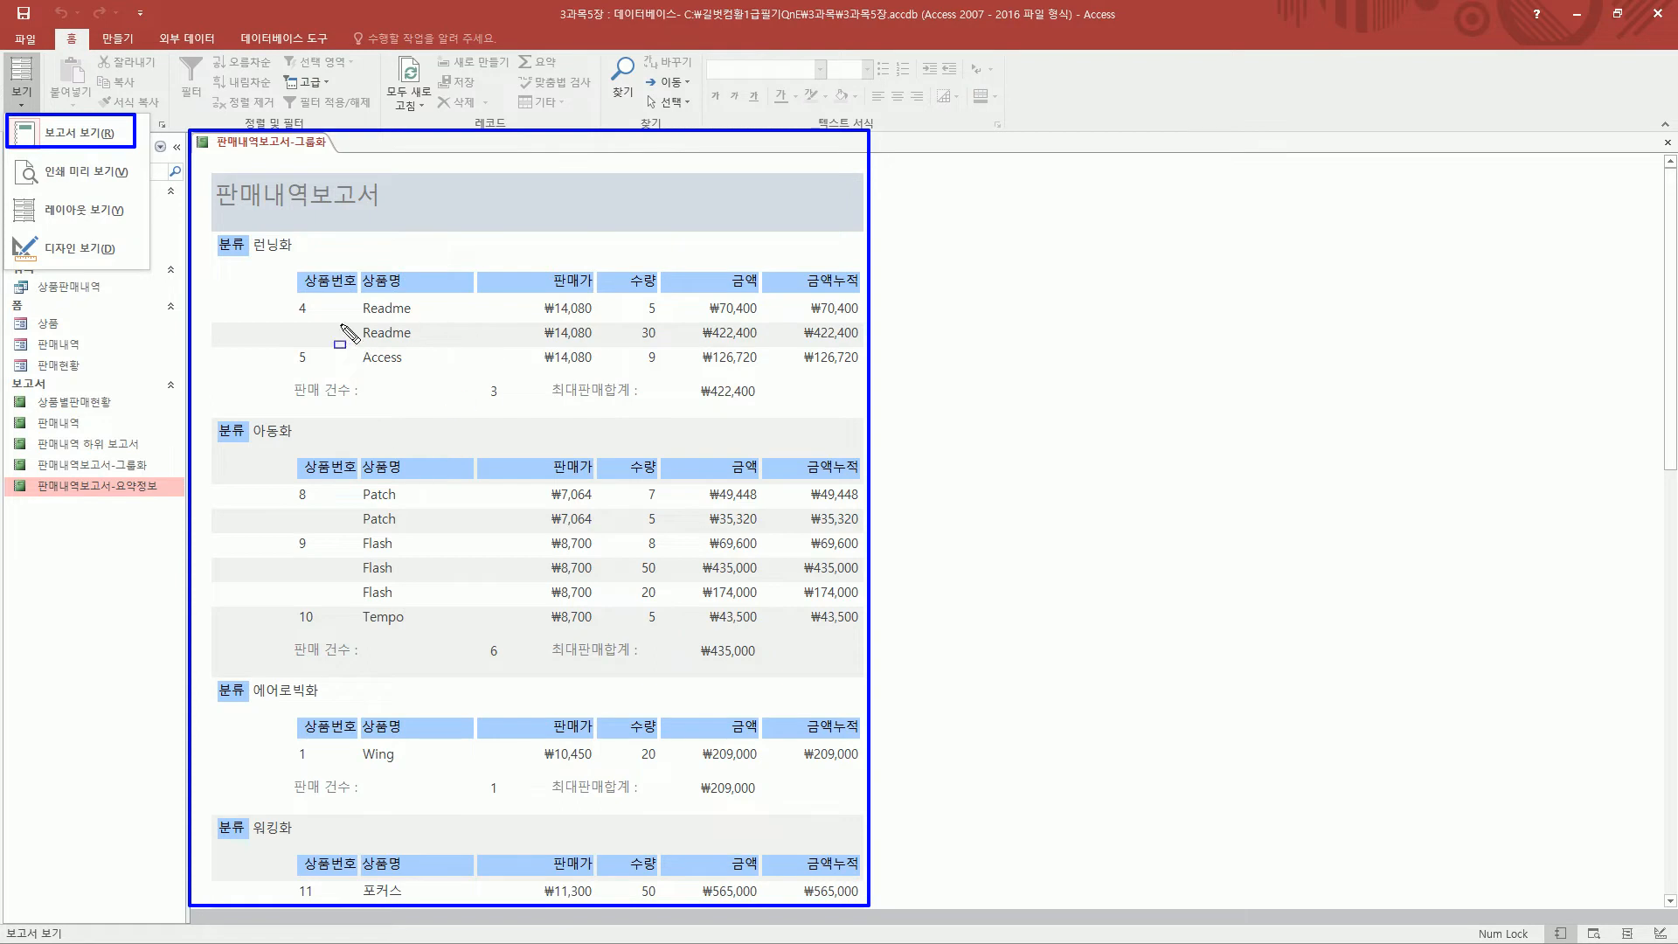
left_click_drag(214, 256, 294, 257)
left_click_drag(291, 325, 802, 324)
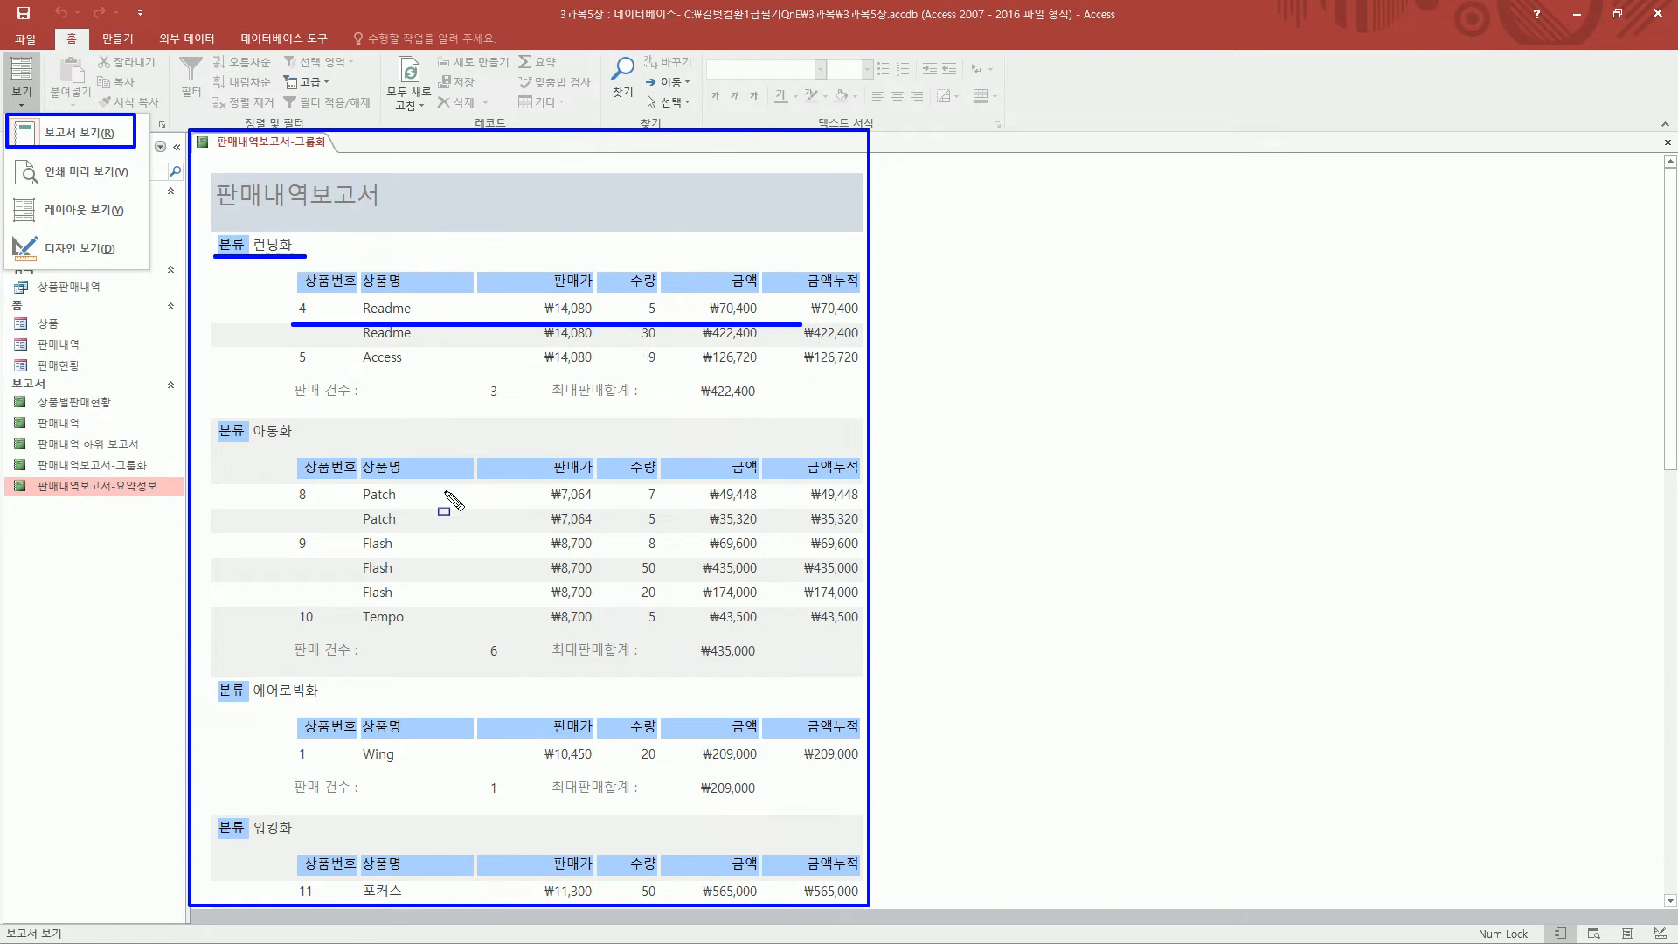
key("Escape")
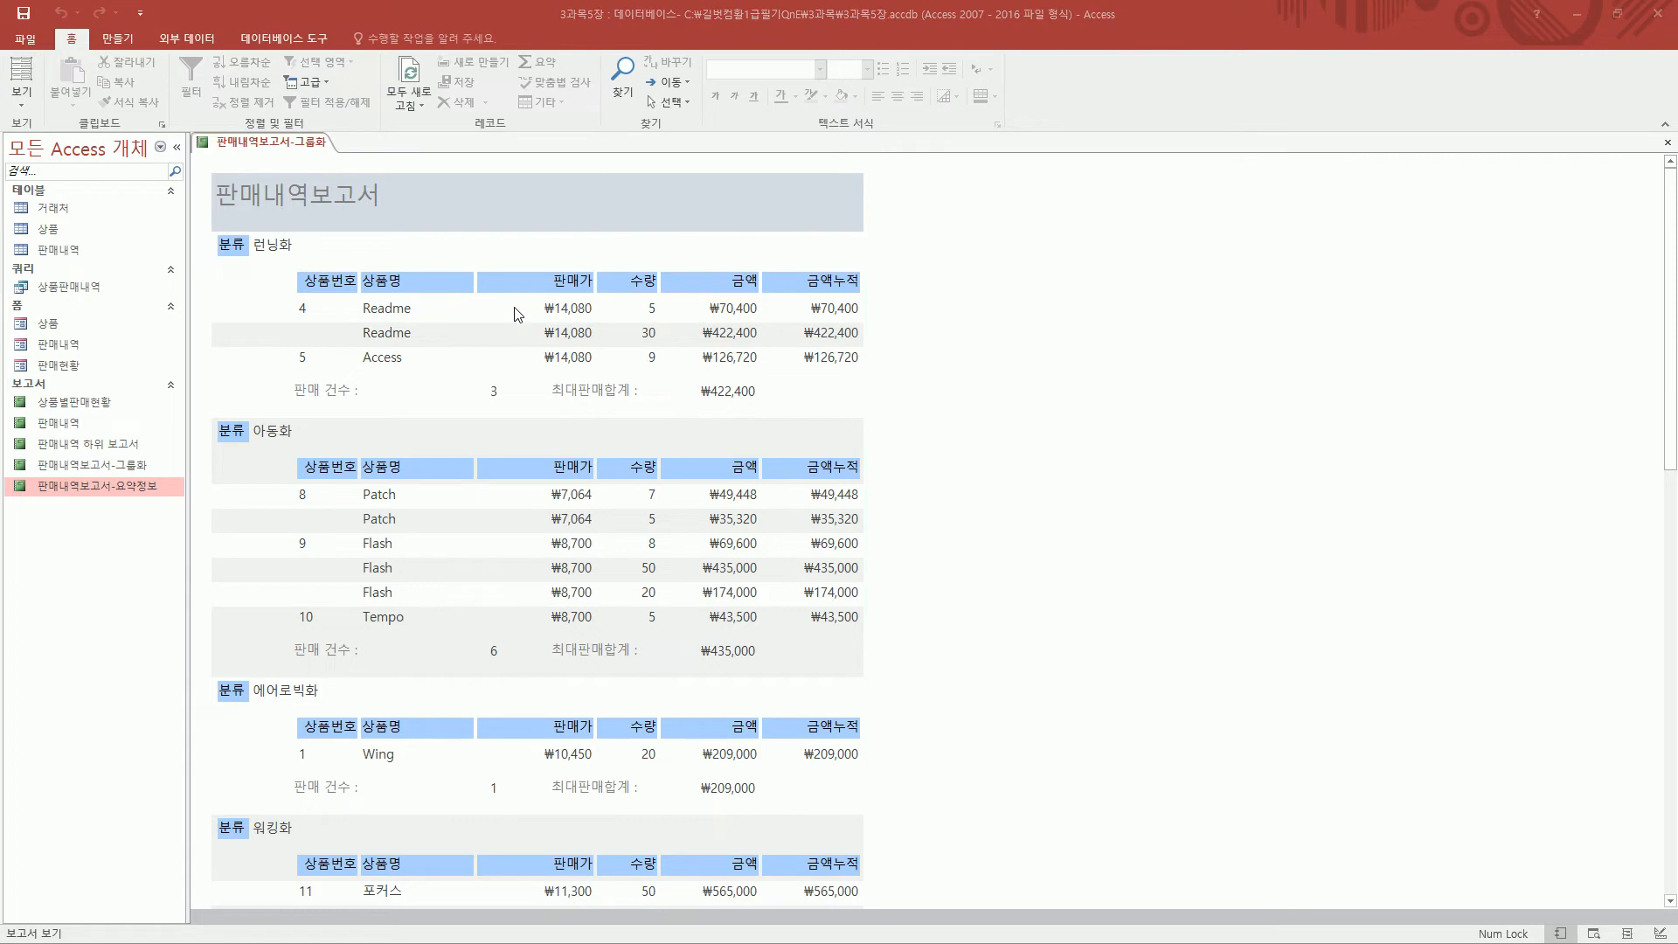
Look through the grouped sales report in Report View from the first category to the final total and back
scroll(561, 318, "down", 3)
scroll(570, 354, "down", 10)
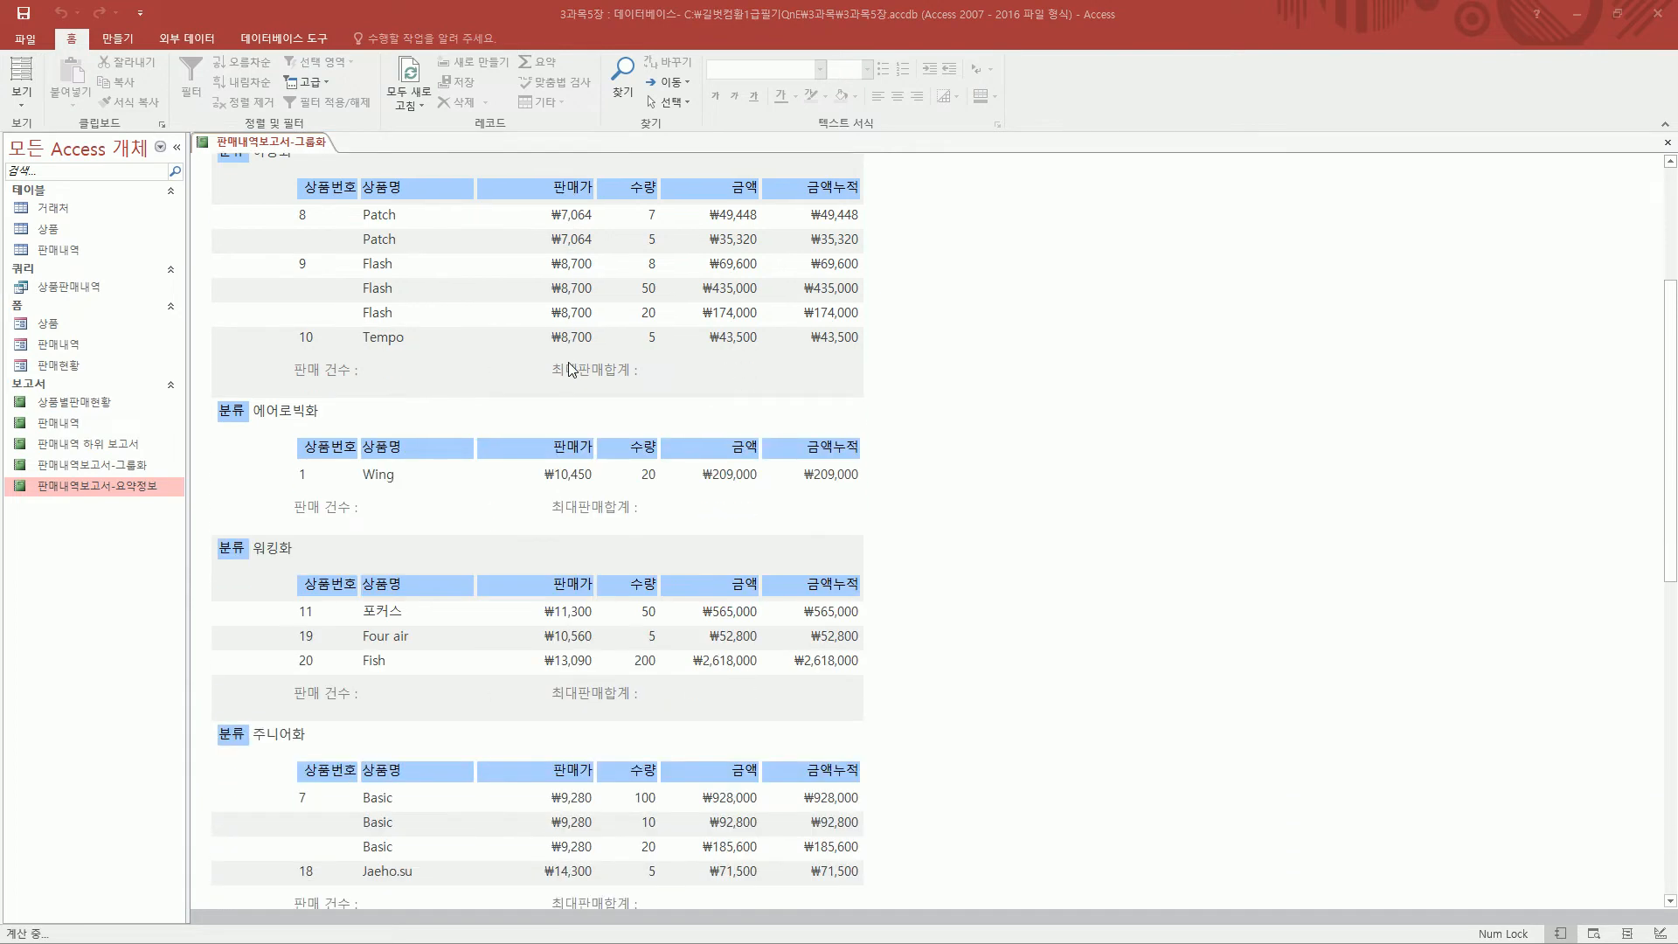
scroll(570, 365, "down", 10)
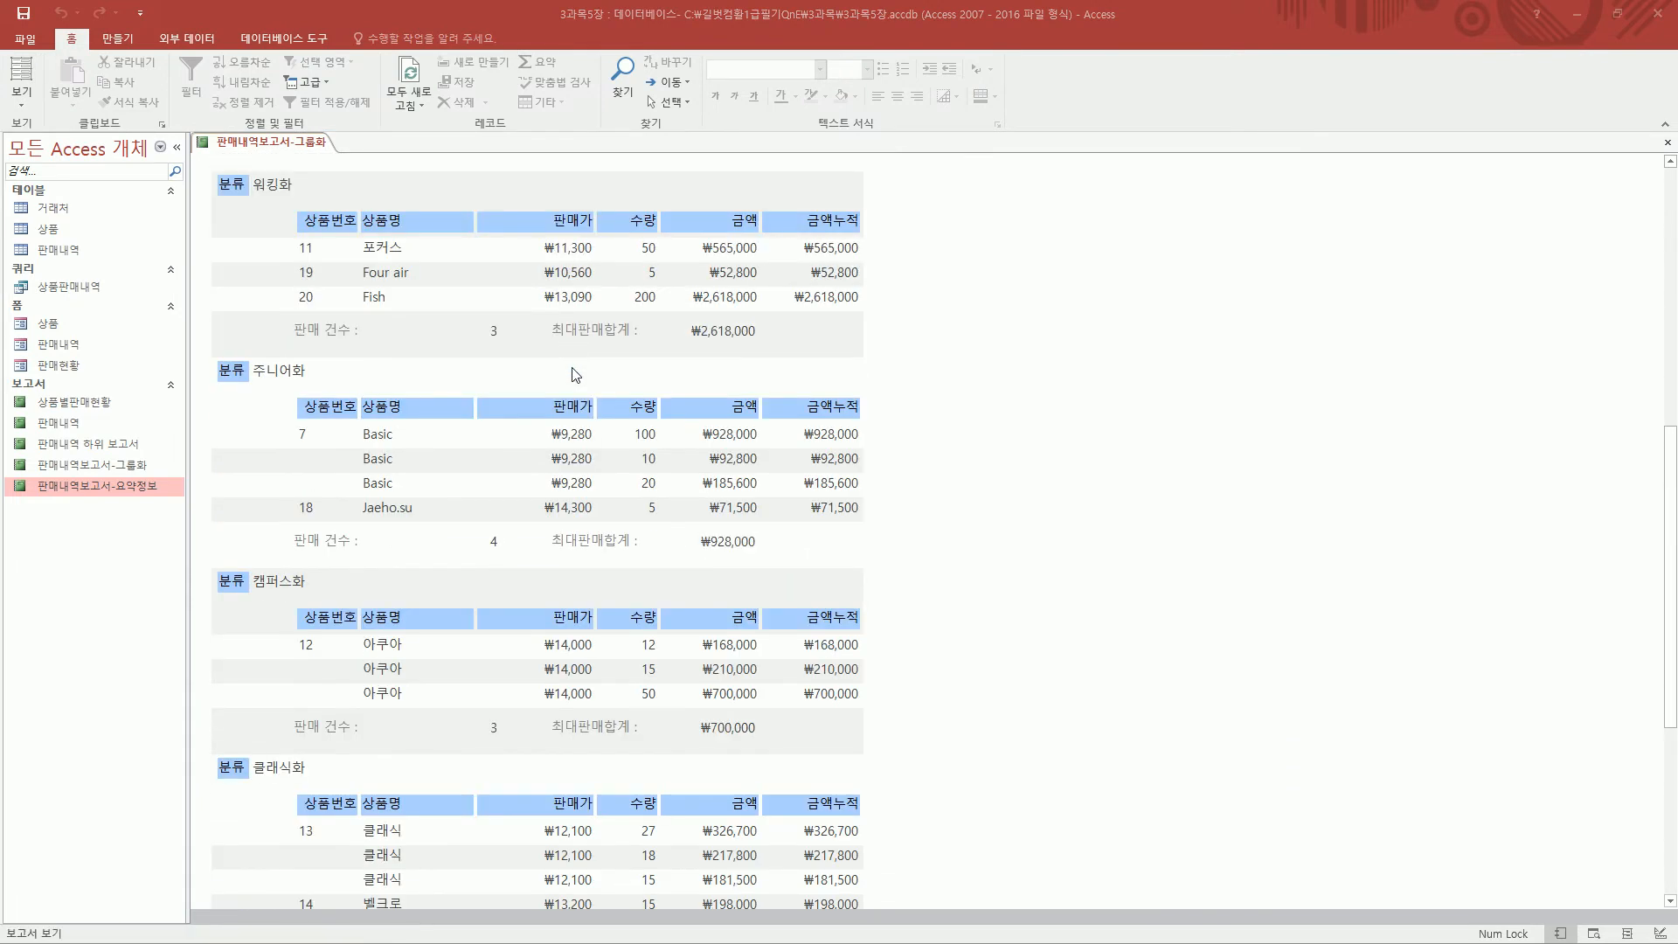
scroll(575, 372, "down", 4)
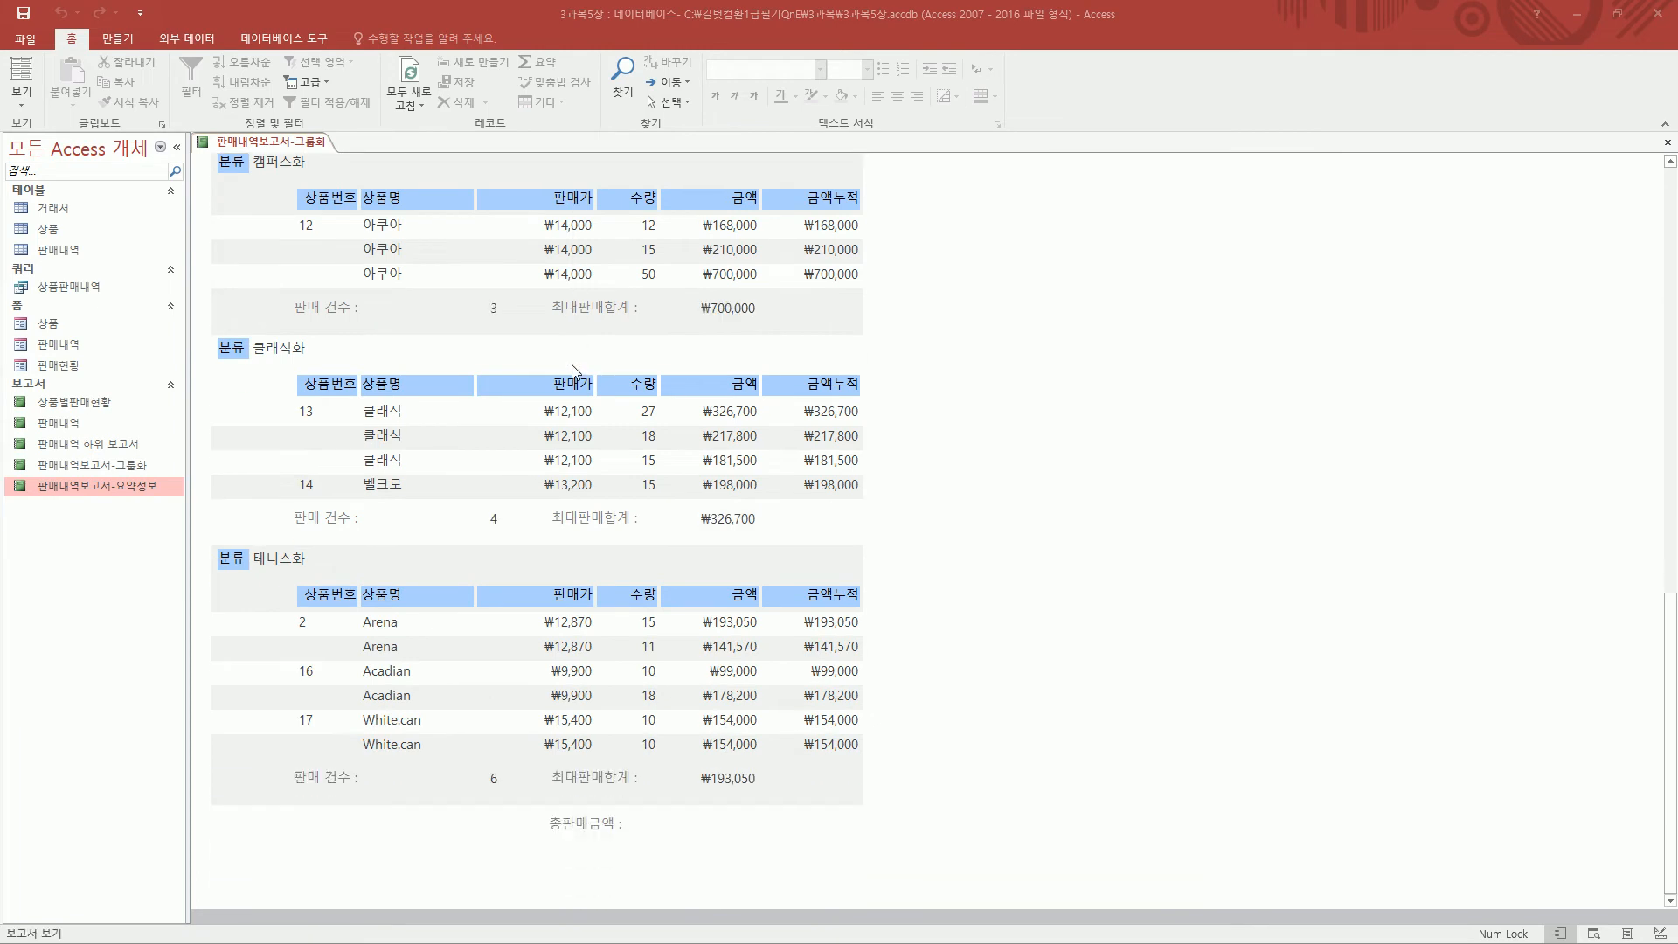
scroll(574, 369, "up", 5)
scroll(575, 370, "up", 20)
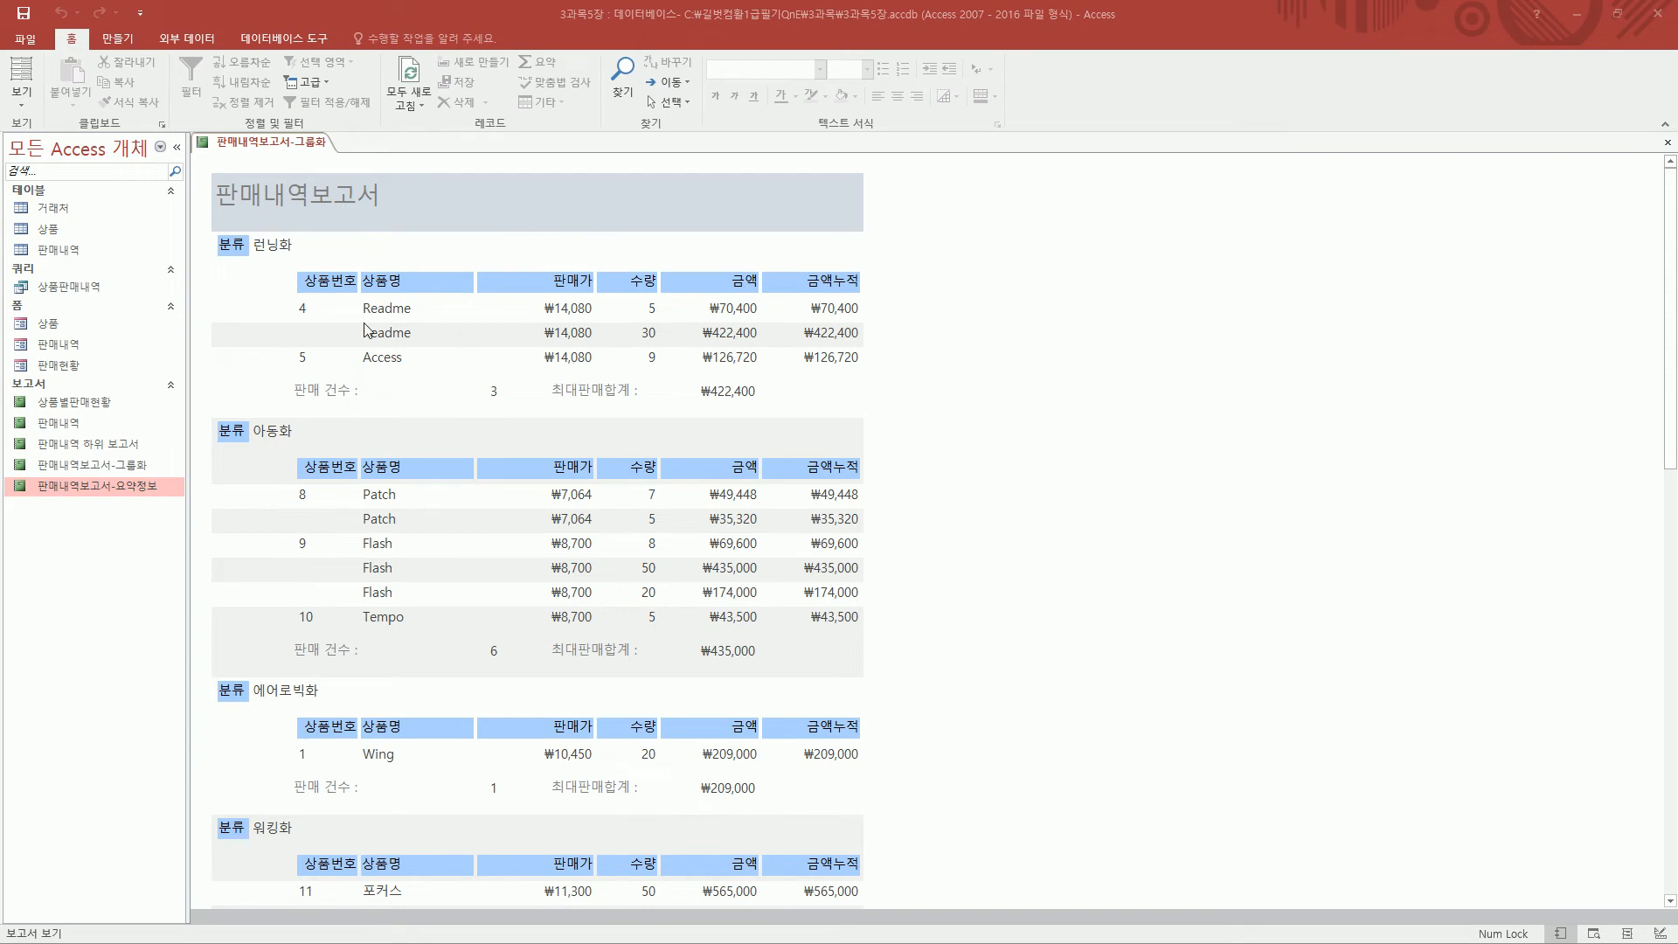
left_click(23, 107)
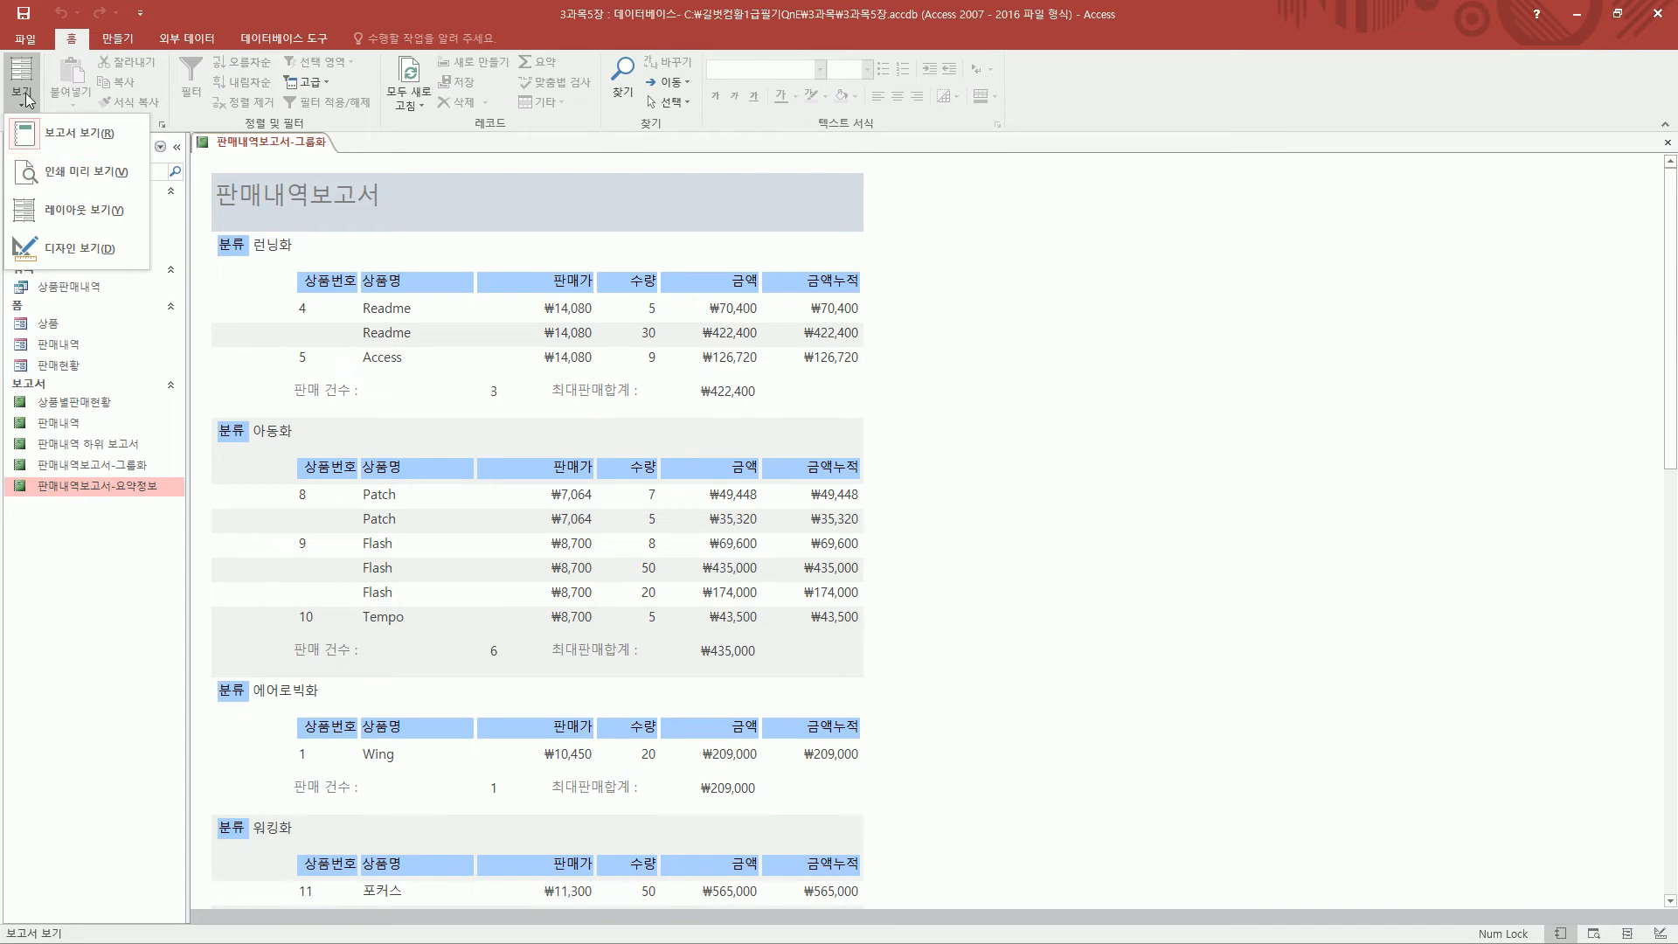
left_click(269, 145)
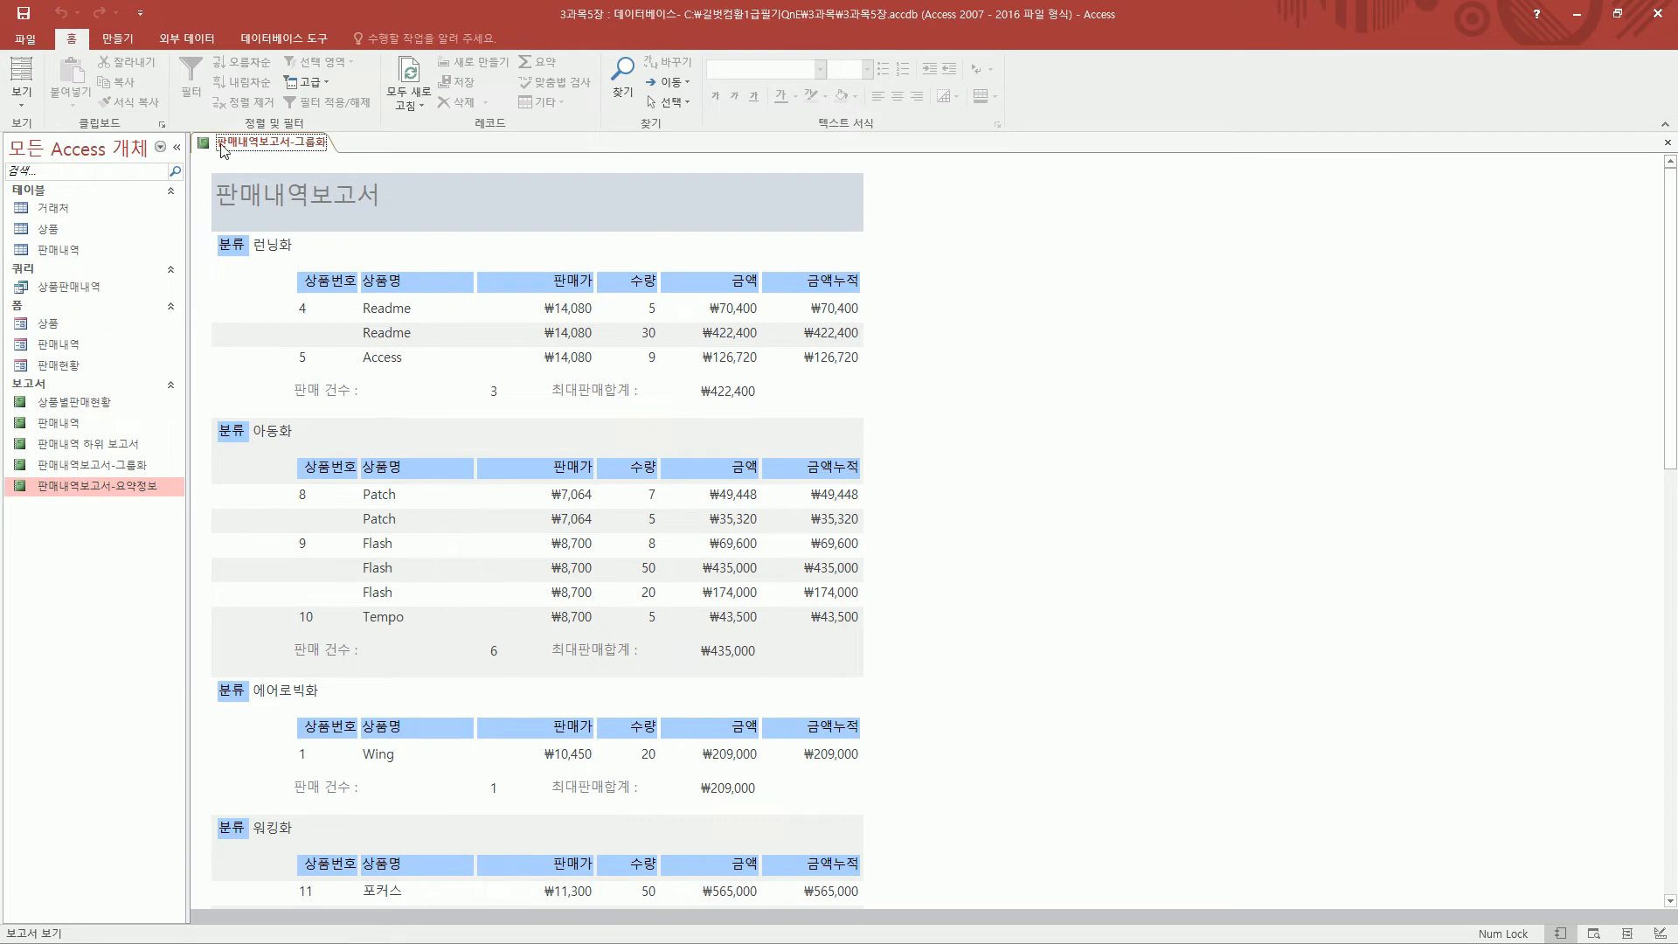
right_click(272, 151)
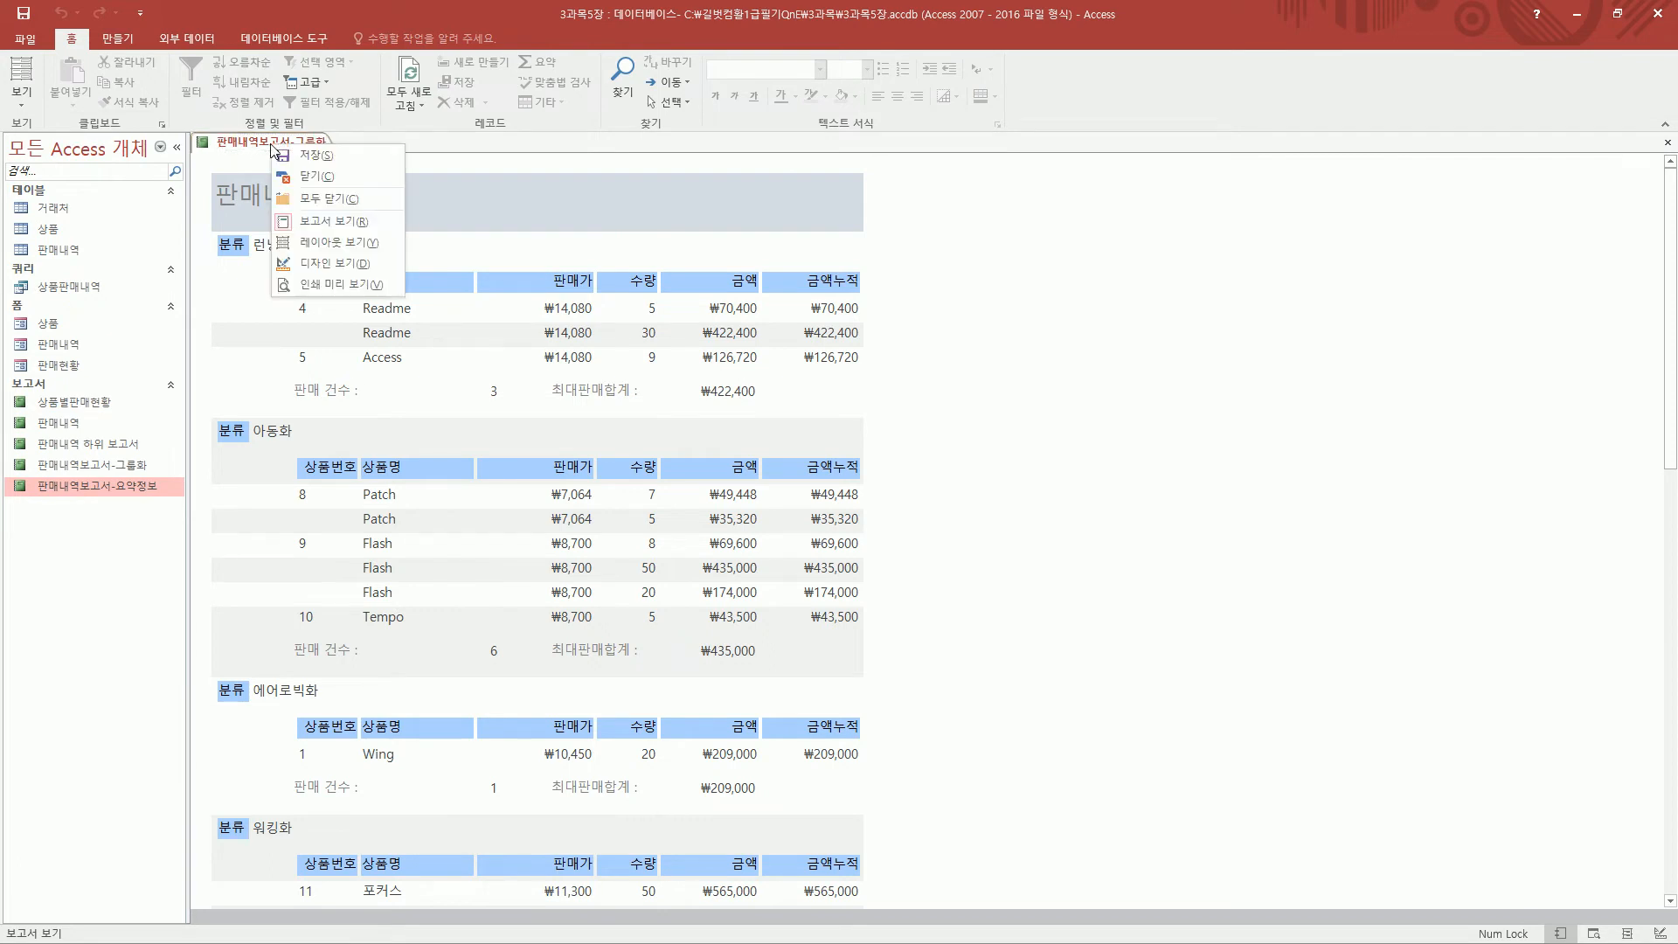
mouse_move(269, 206)
left_mouse_down()
mouse_move(315, 288)
mouse_move(417, 302)
mouse_move(400, 301)
left_mouse_up()
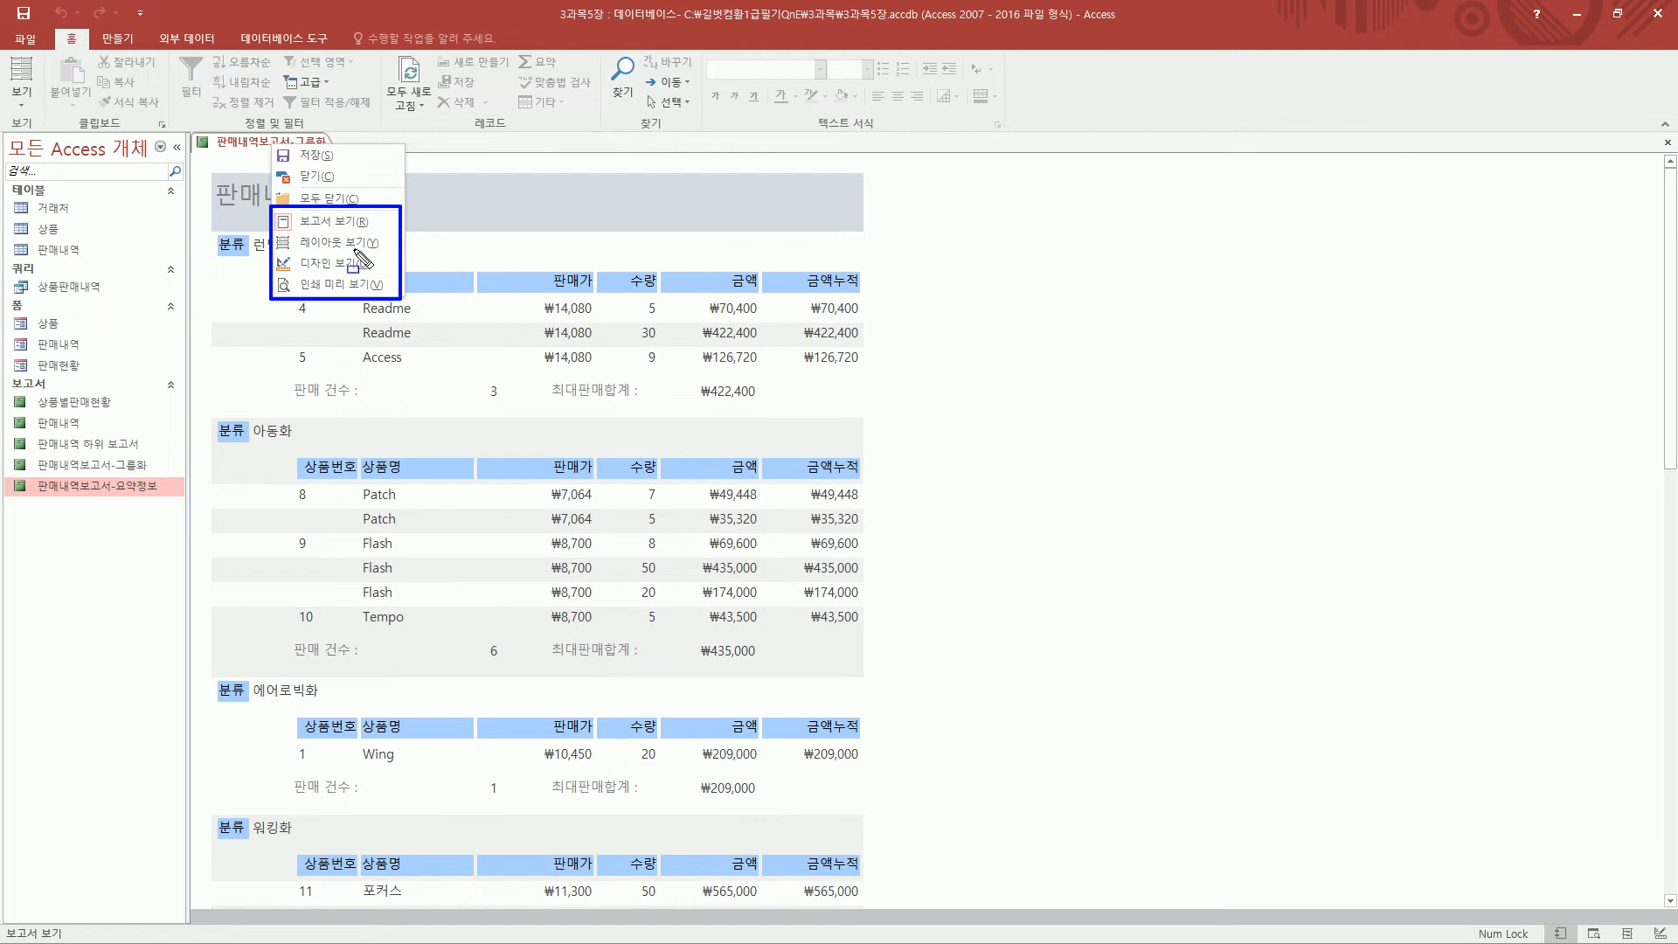
key("Escape")
Switch the 판매내역보고서-그룹화 report to Print Preview and examine its first page
right_click(257, 143)
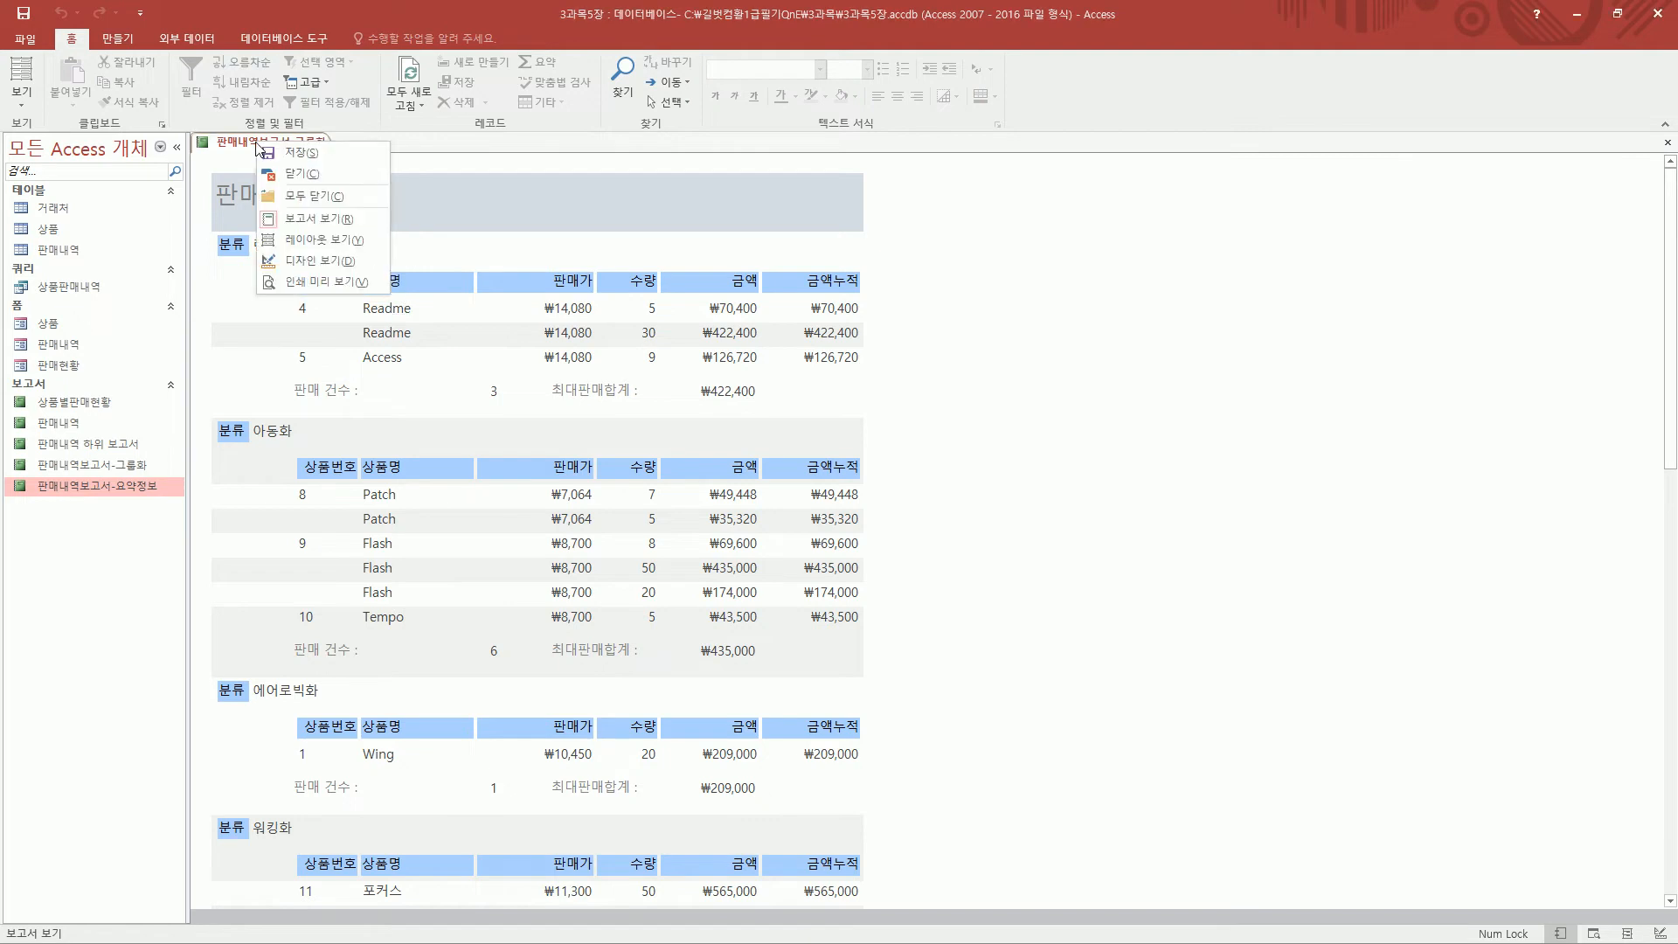
left_click(297, 283)
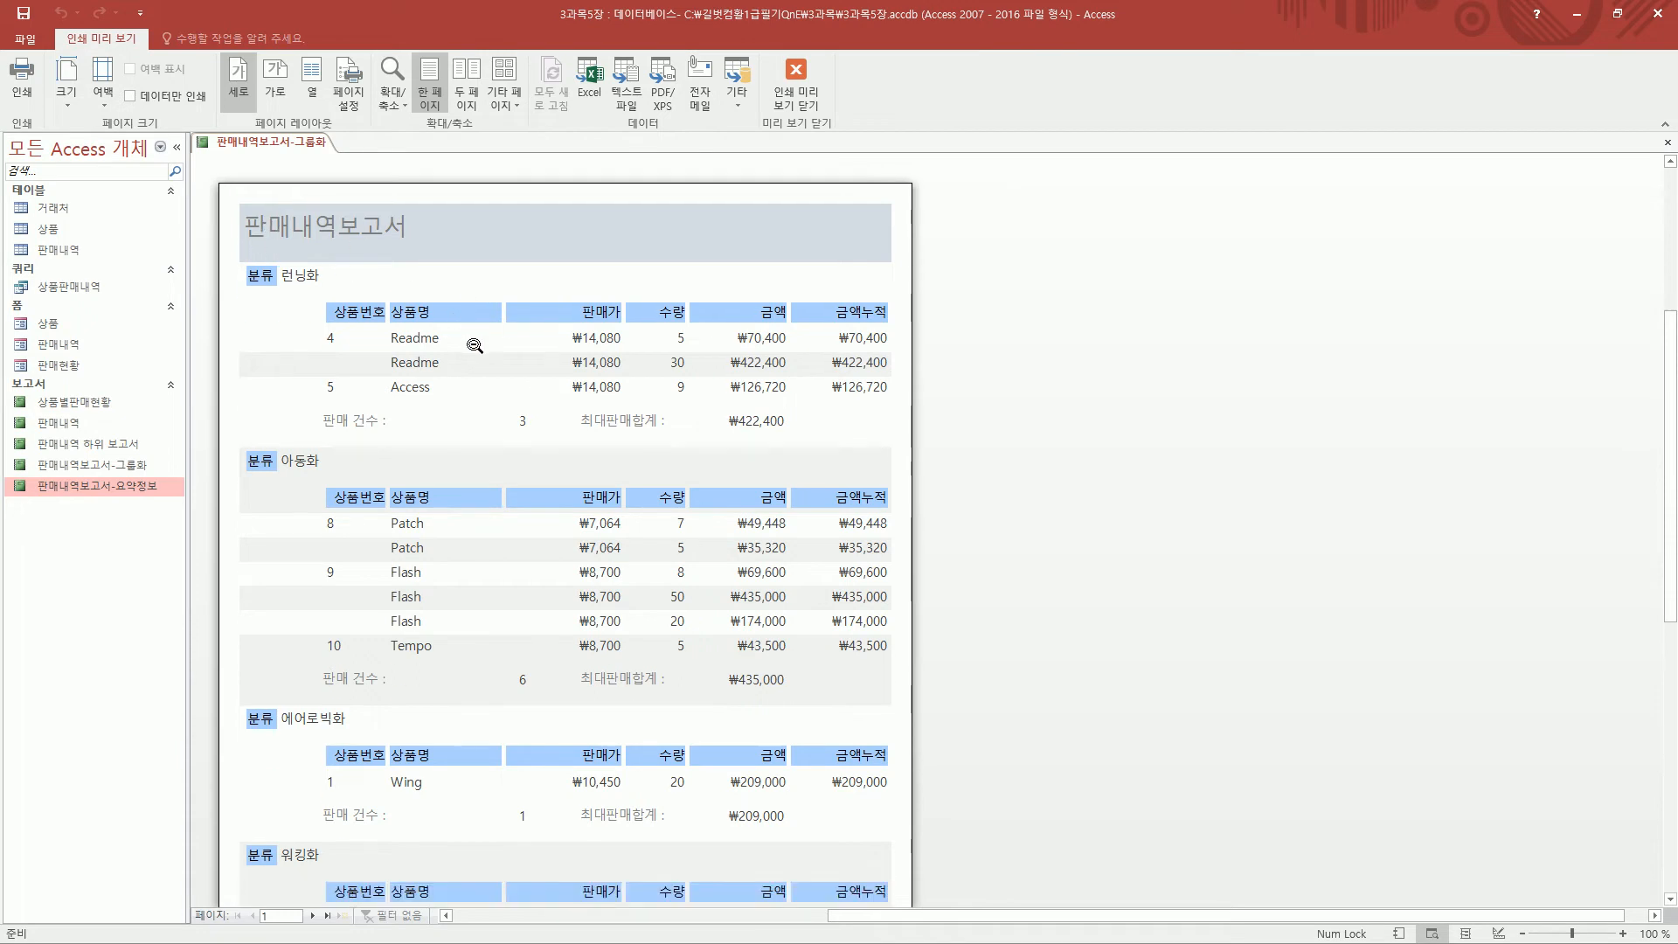
scroll(472, 346, "down", 3)
scroll(463, 410, "down", 3)
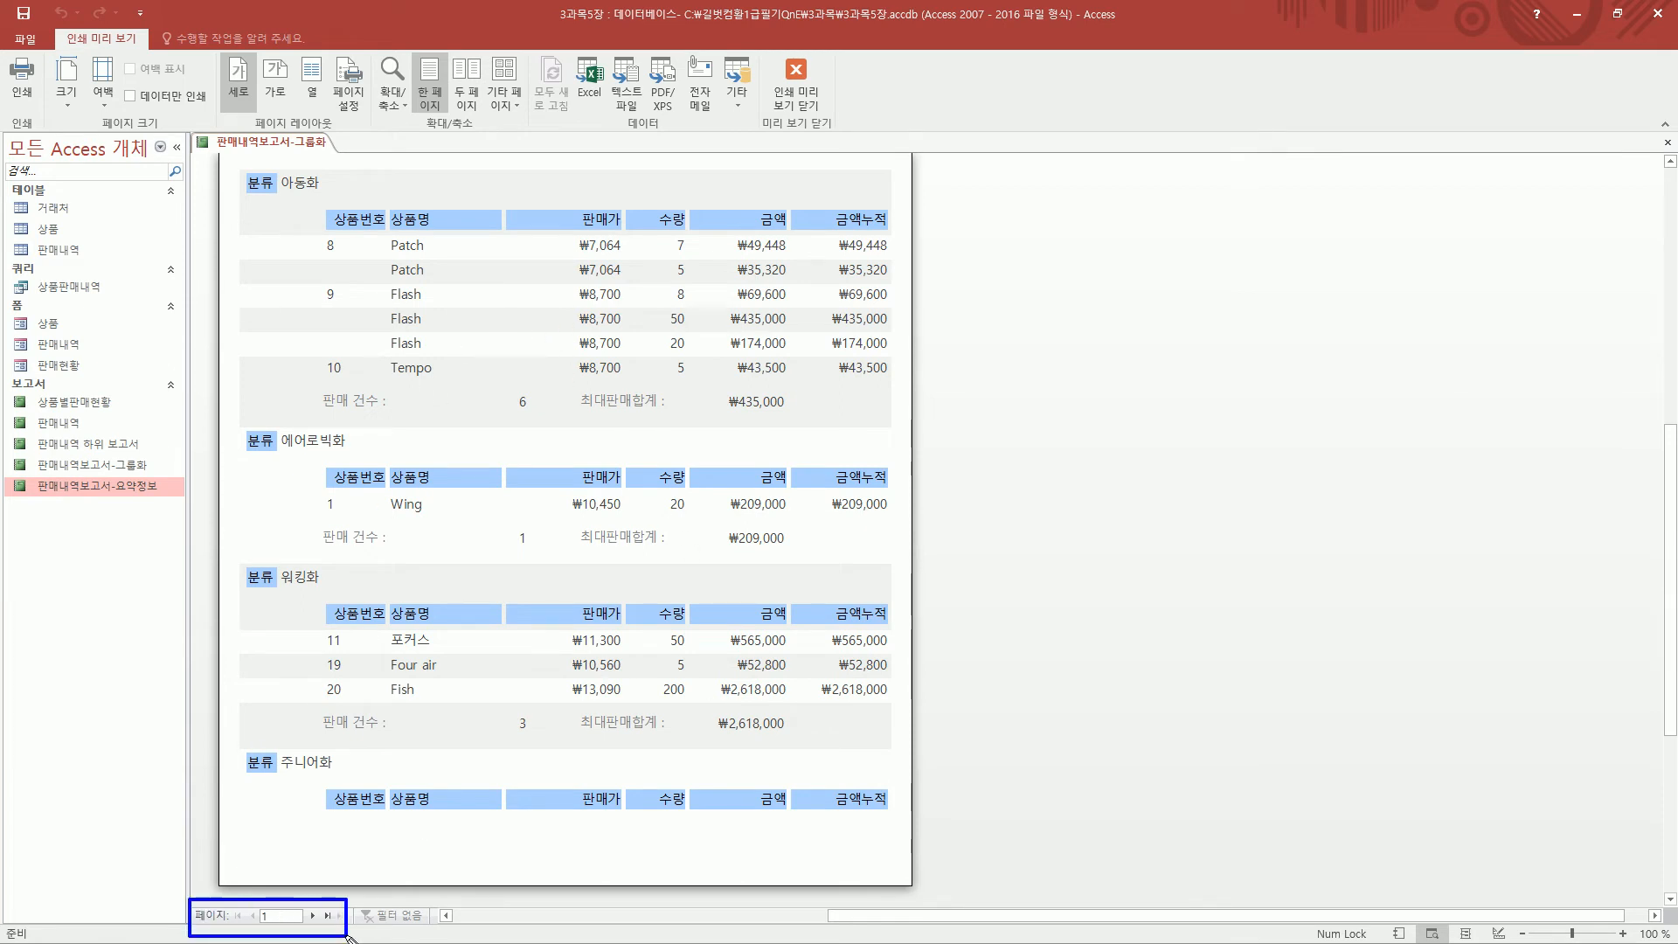
left_click_drag(257, 904, 280, 934)
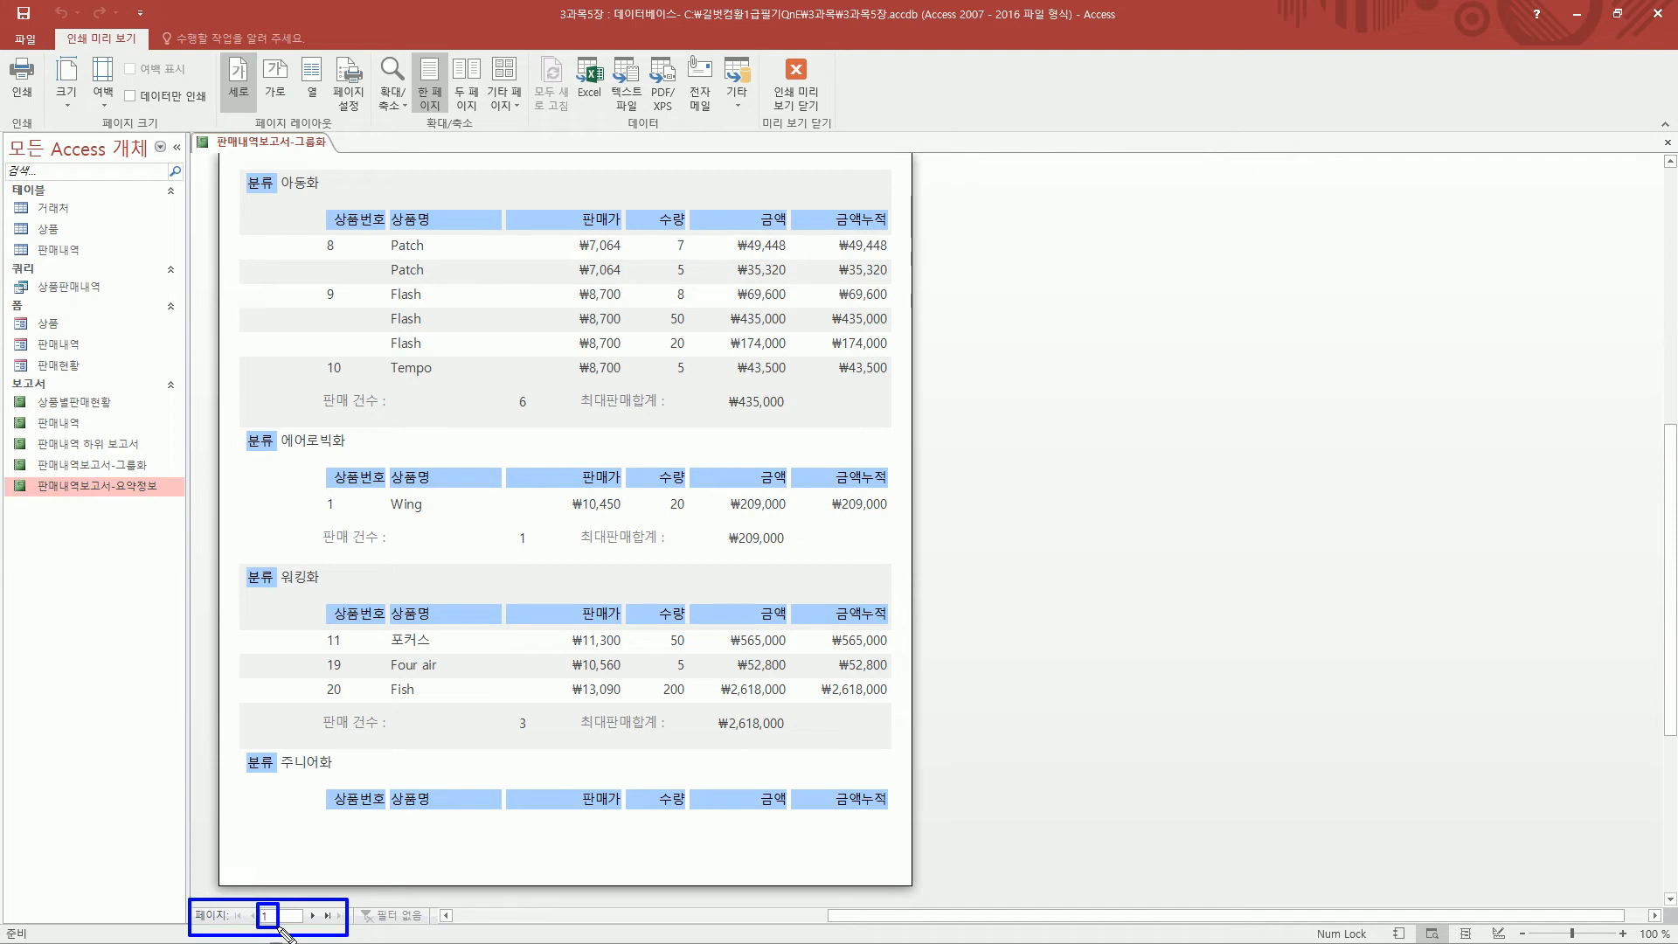
Go to page 2 of the print preview, look it over, and return to the beginning of page 1
left_click(311, 915)
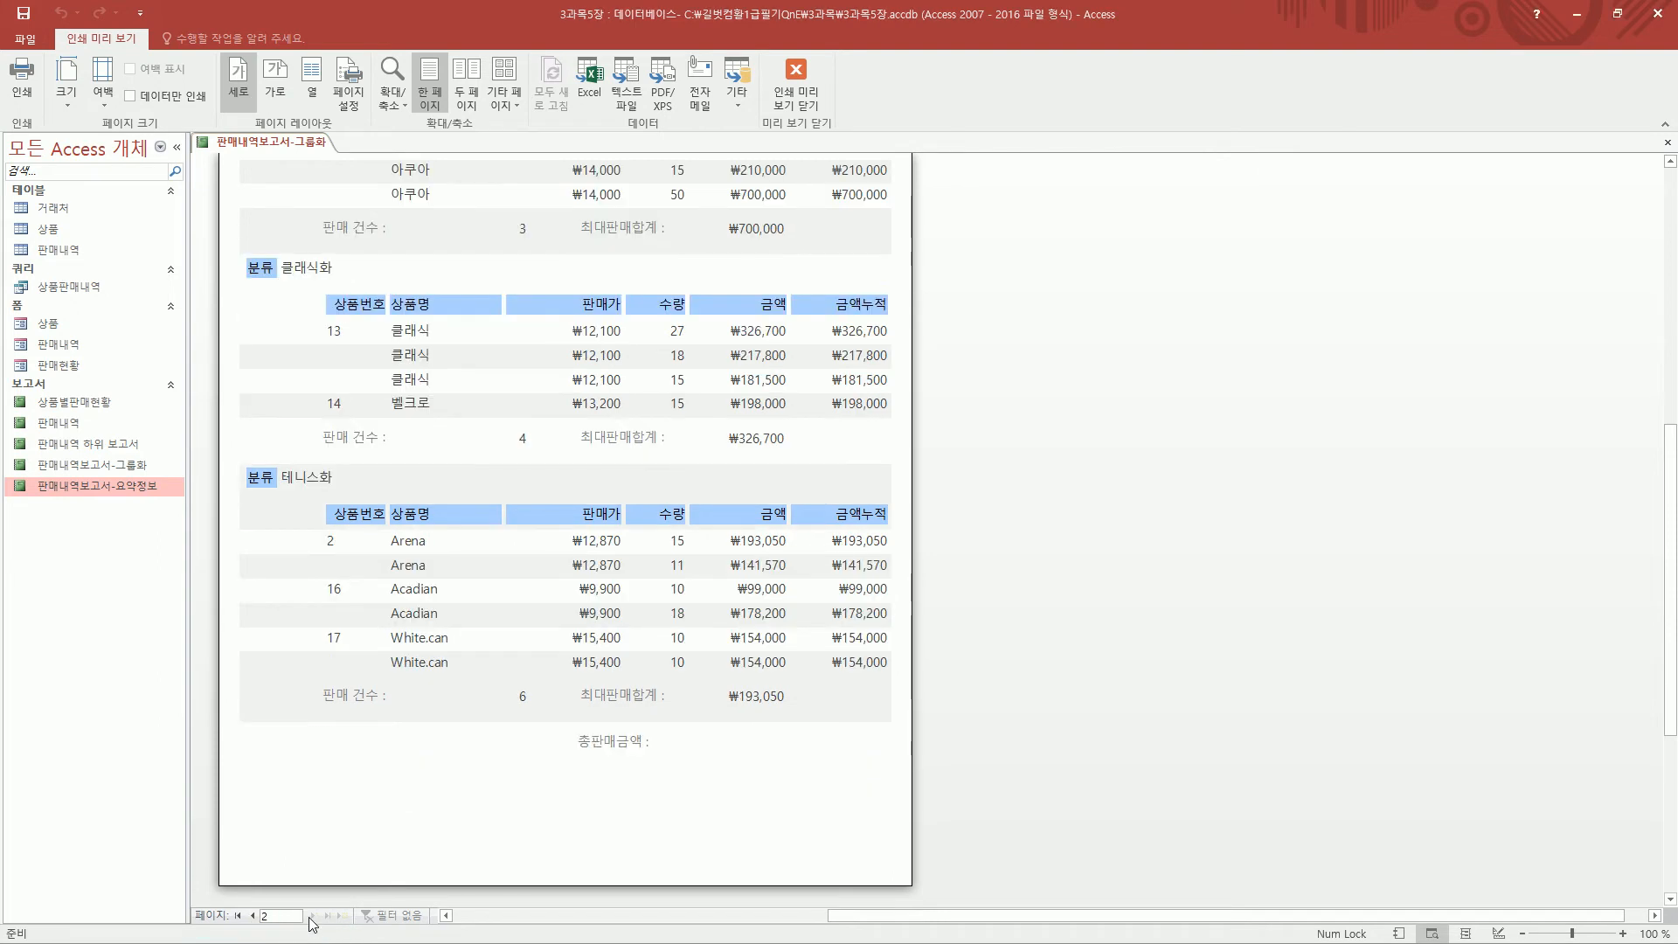
scroll(559, 638, "up", 3)
scroll(577, 618, "up", 2)
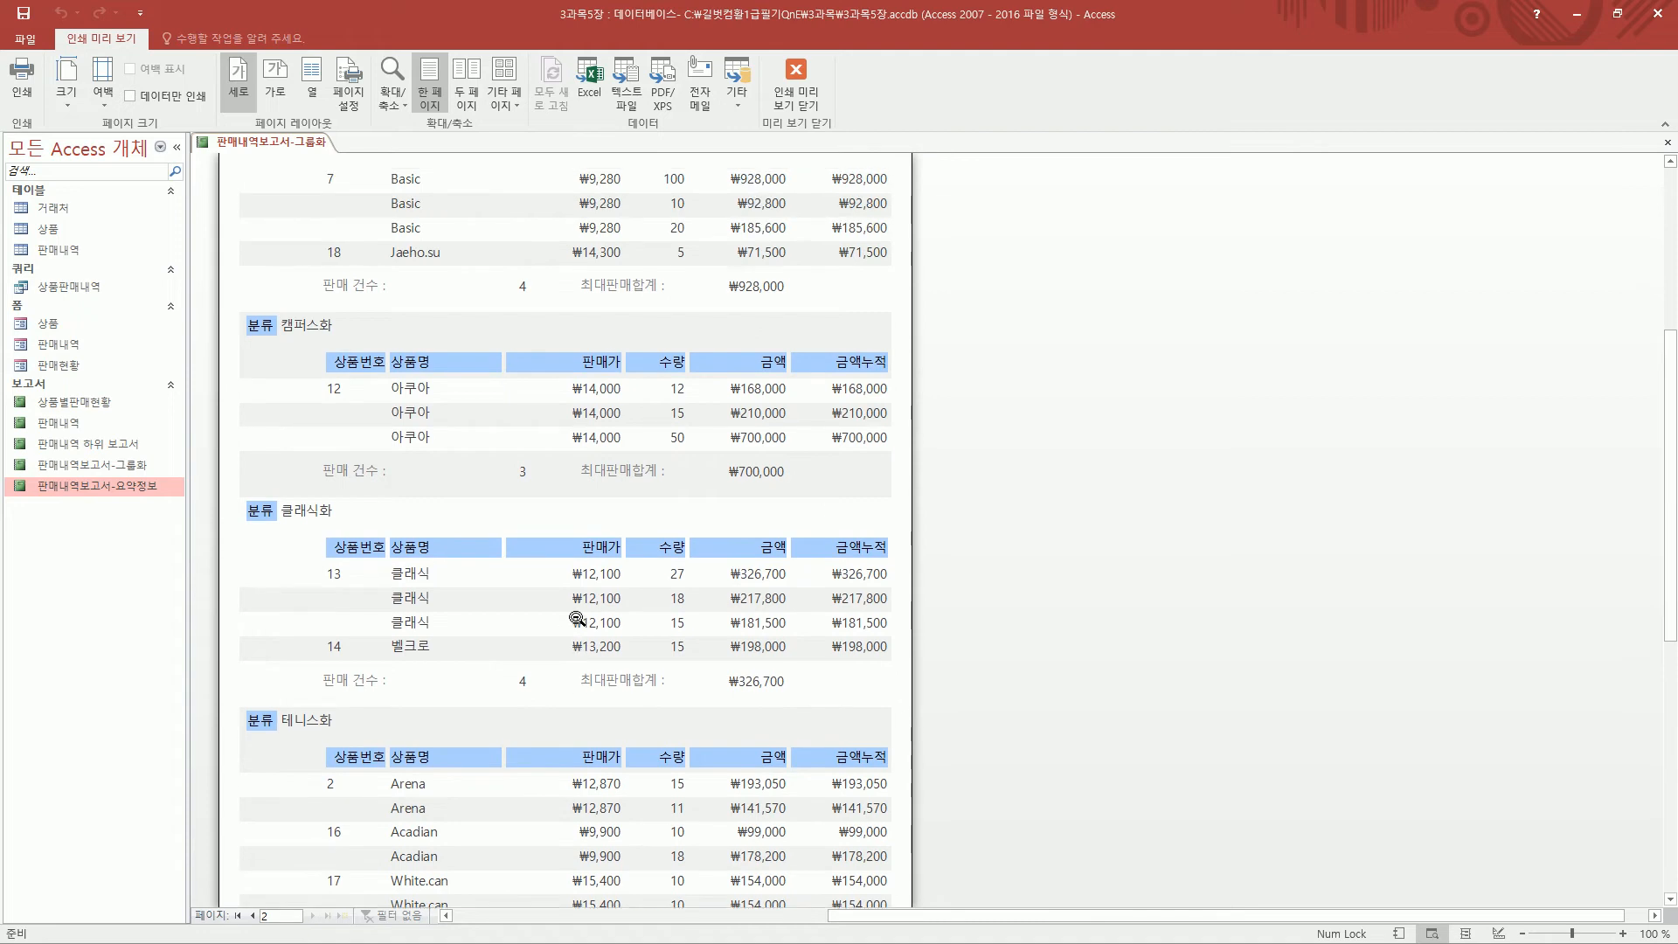
scroll(579, 616, "down", 3)
scroll(579, 616, "down", 3)
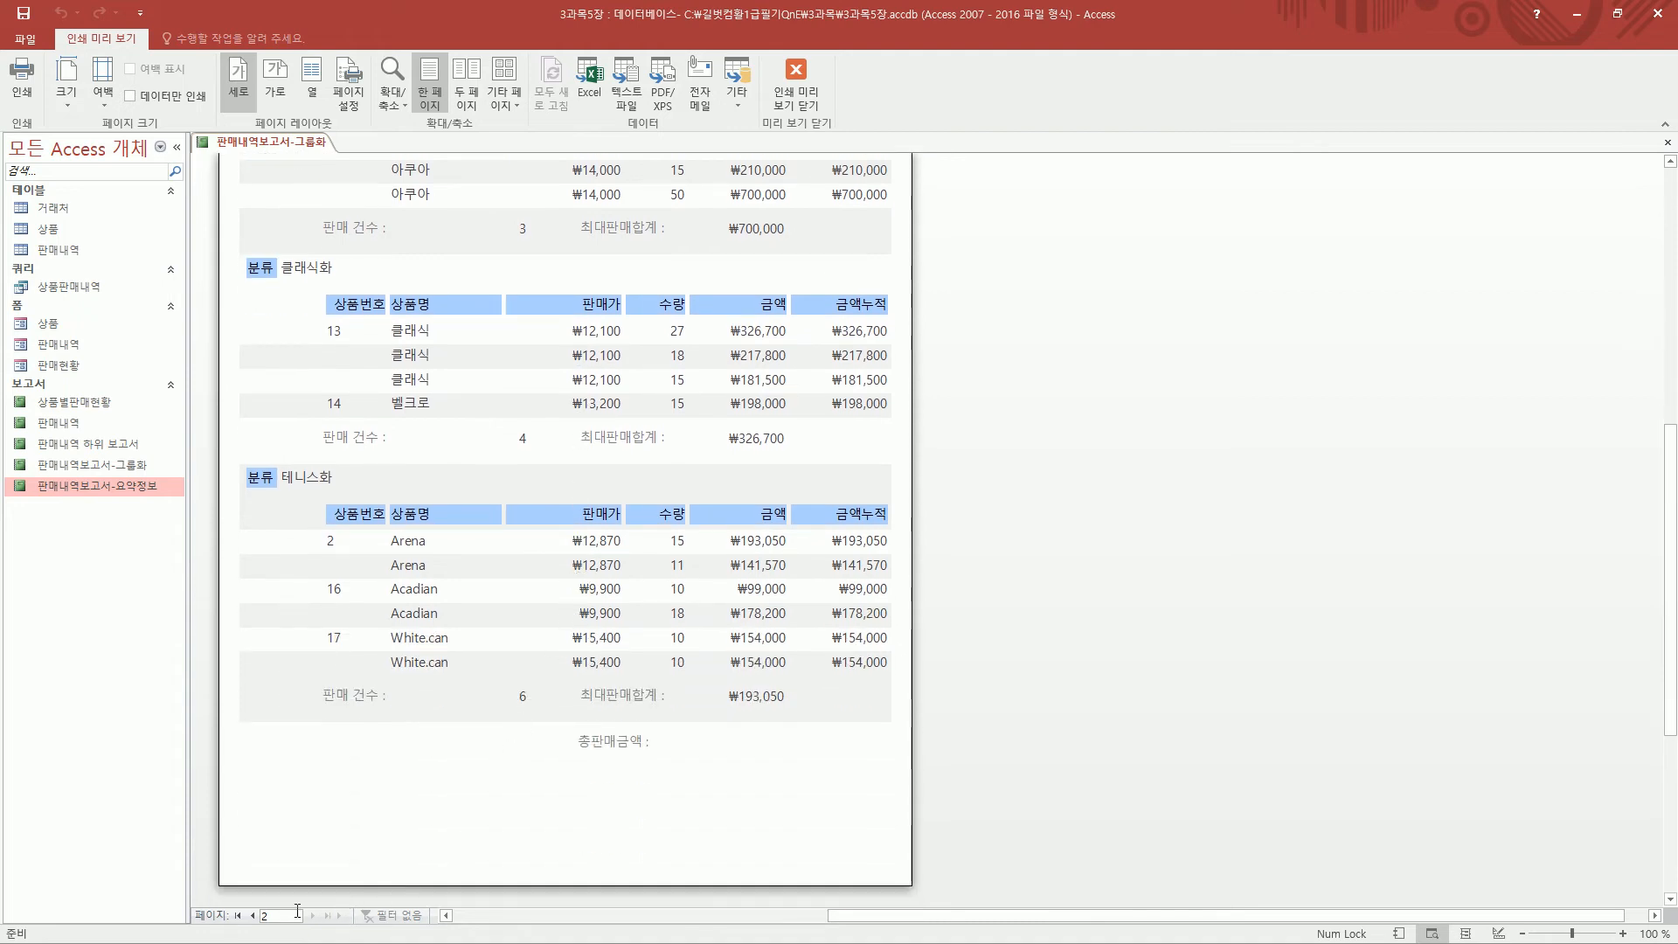
left_click(252, 915)
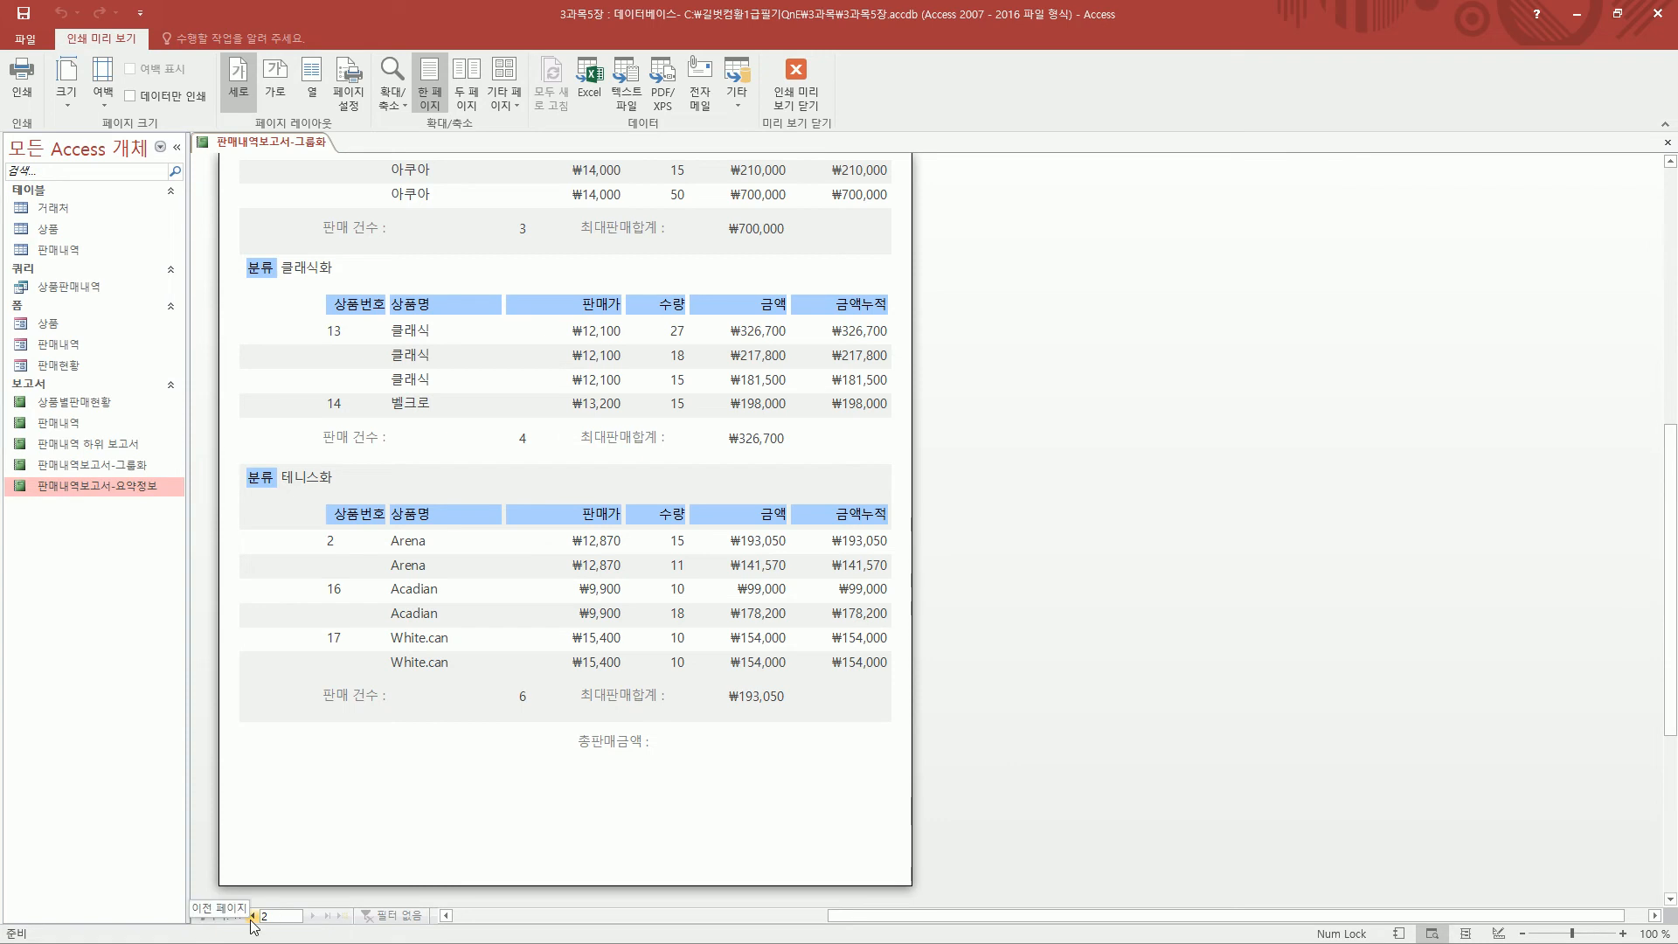
scroll(487, 711, "up", 4)
scroll(509, 684, "up", 4)
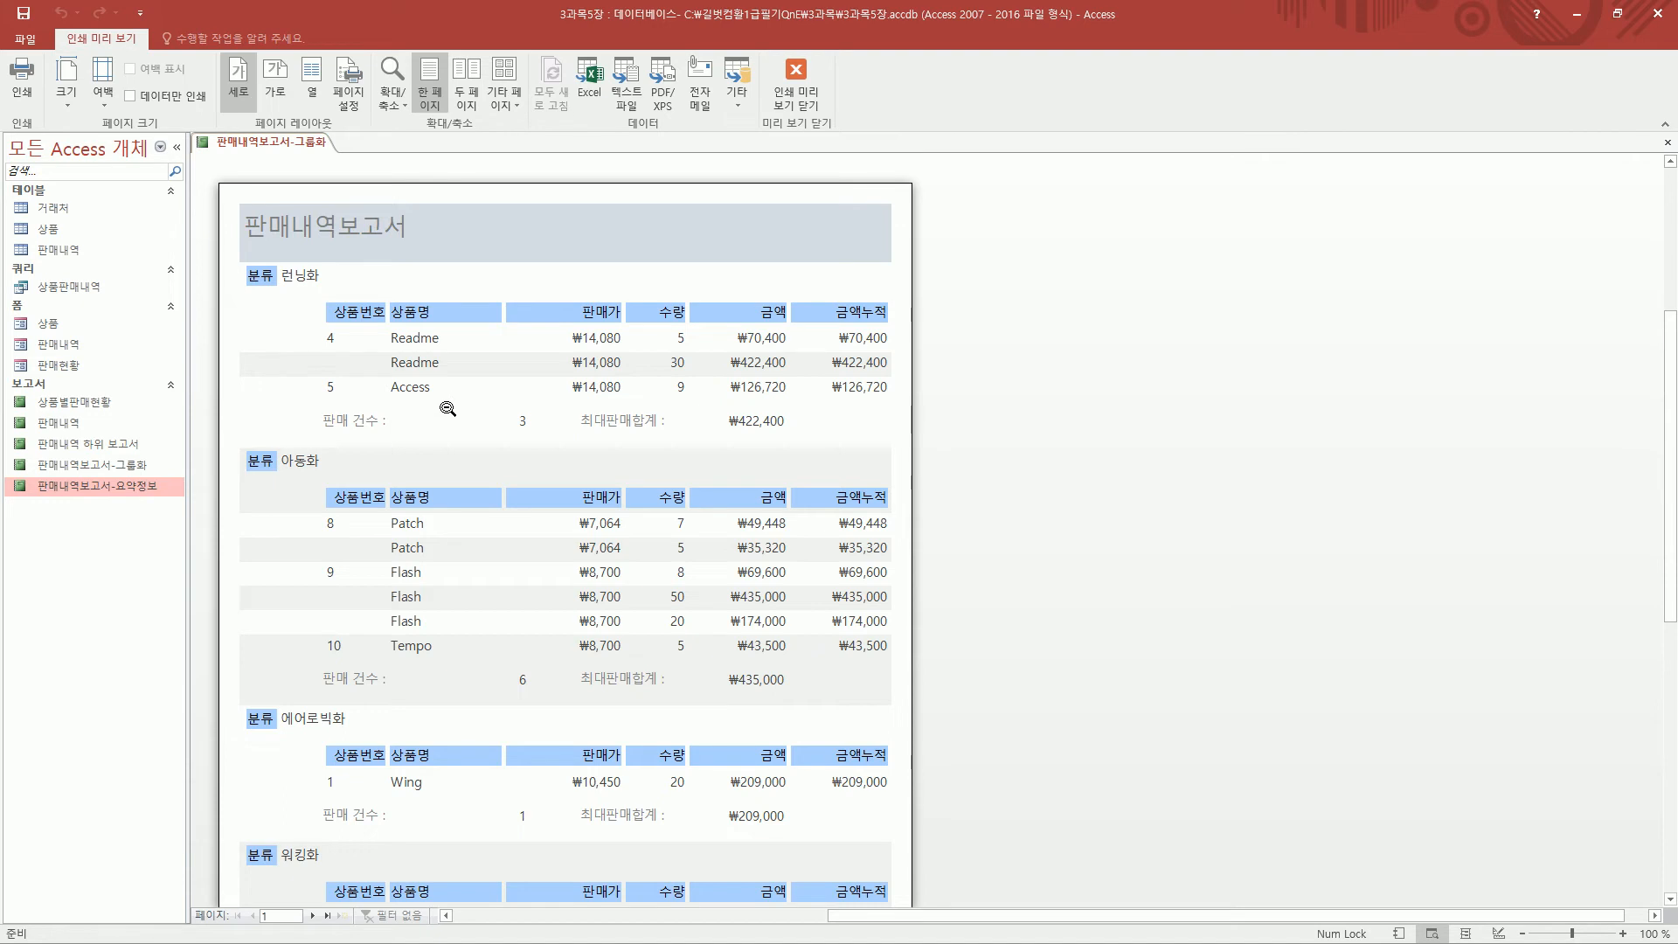
Switch the sales report to Design View and examine its header, detail and footer sections
right_click(292, 144)
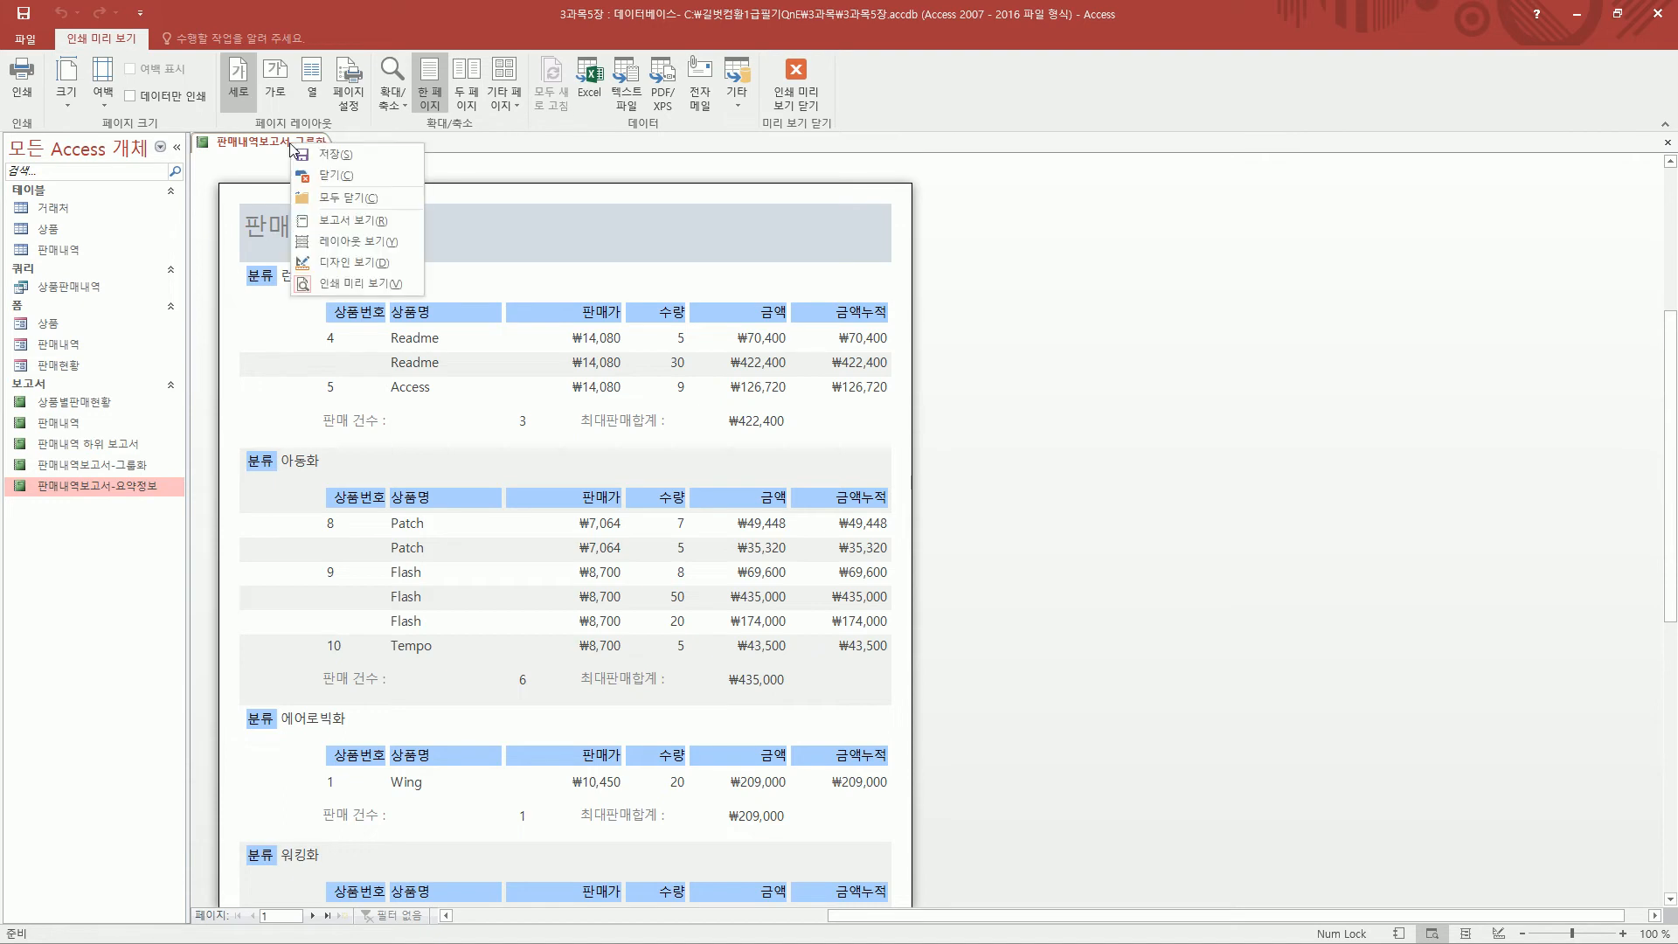
left_click(354, 263)
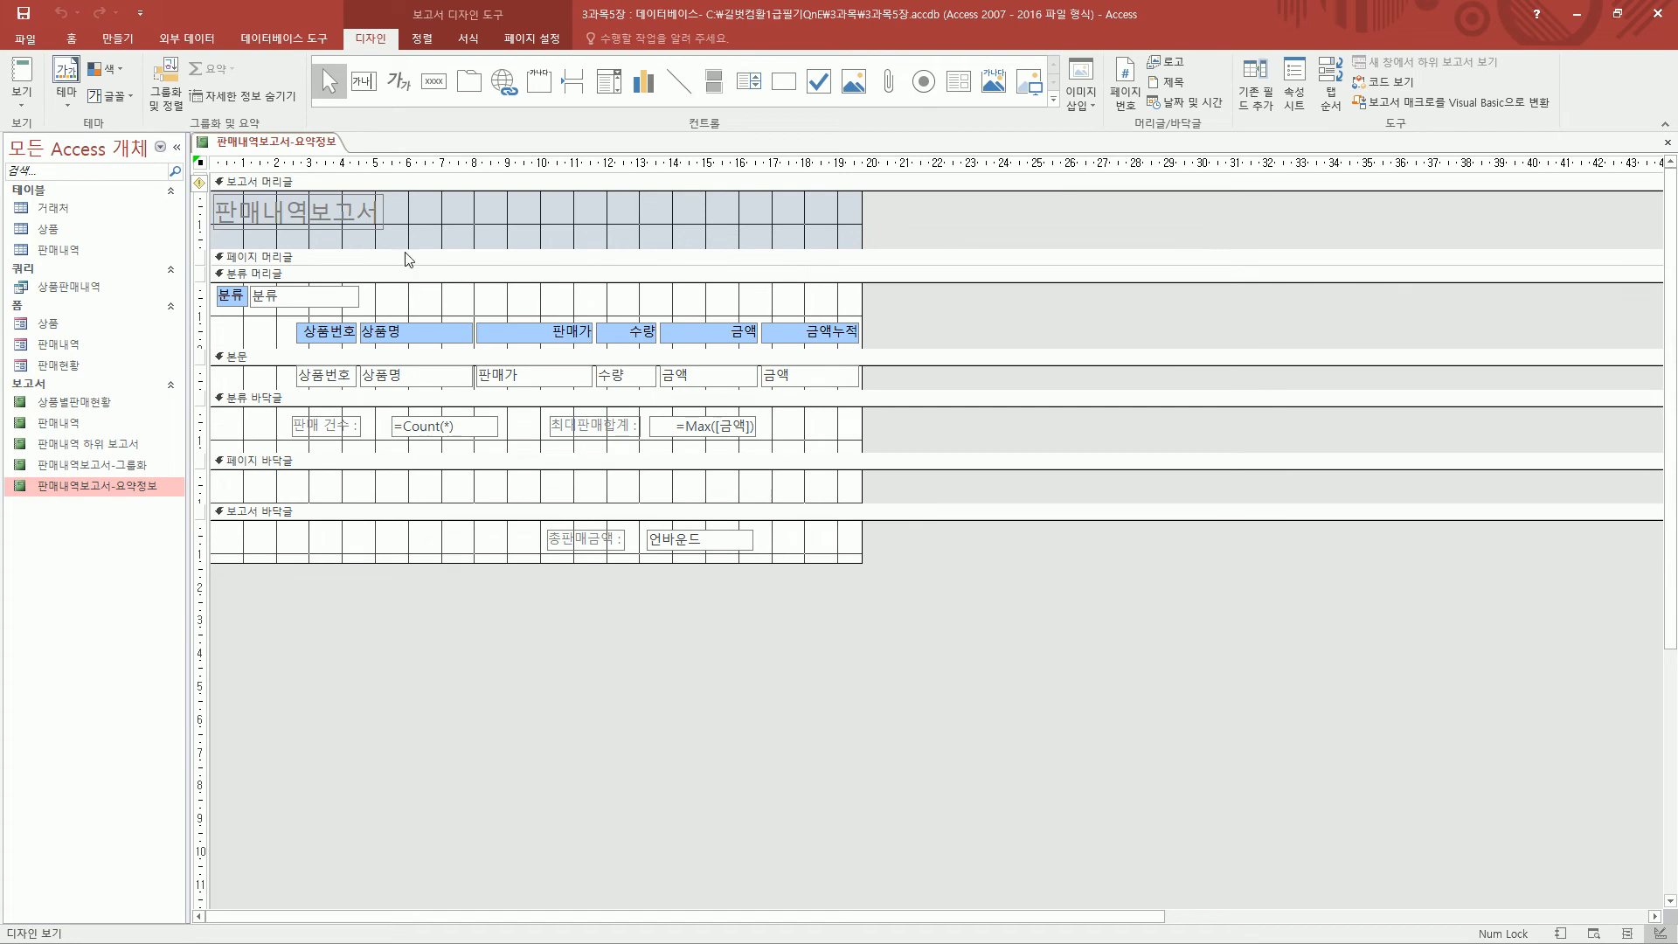
left_click_drag(200, 164, 884, 586)
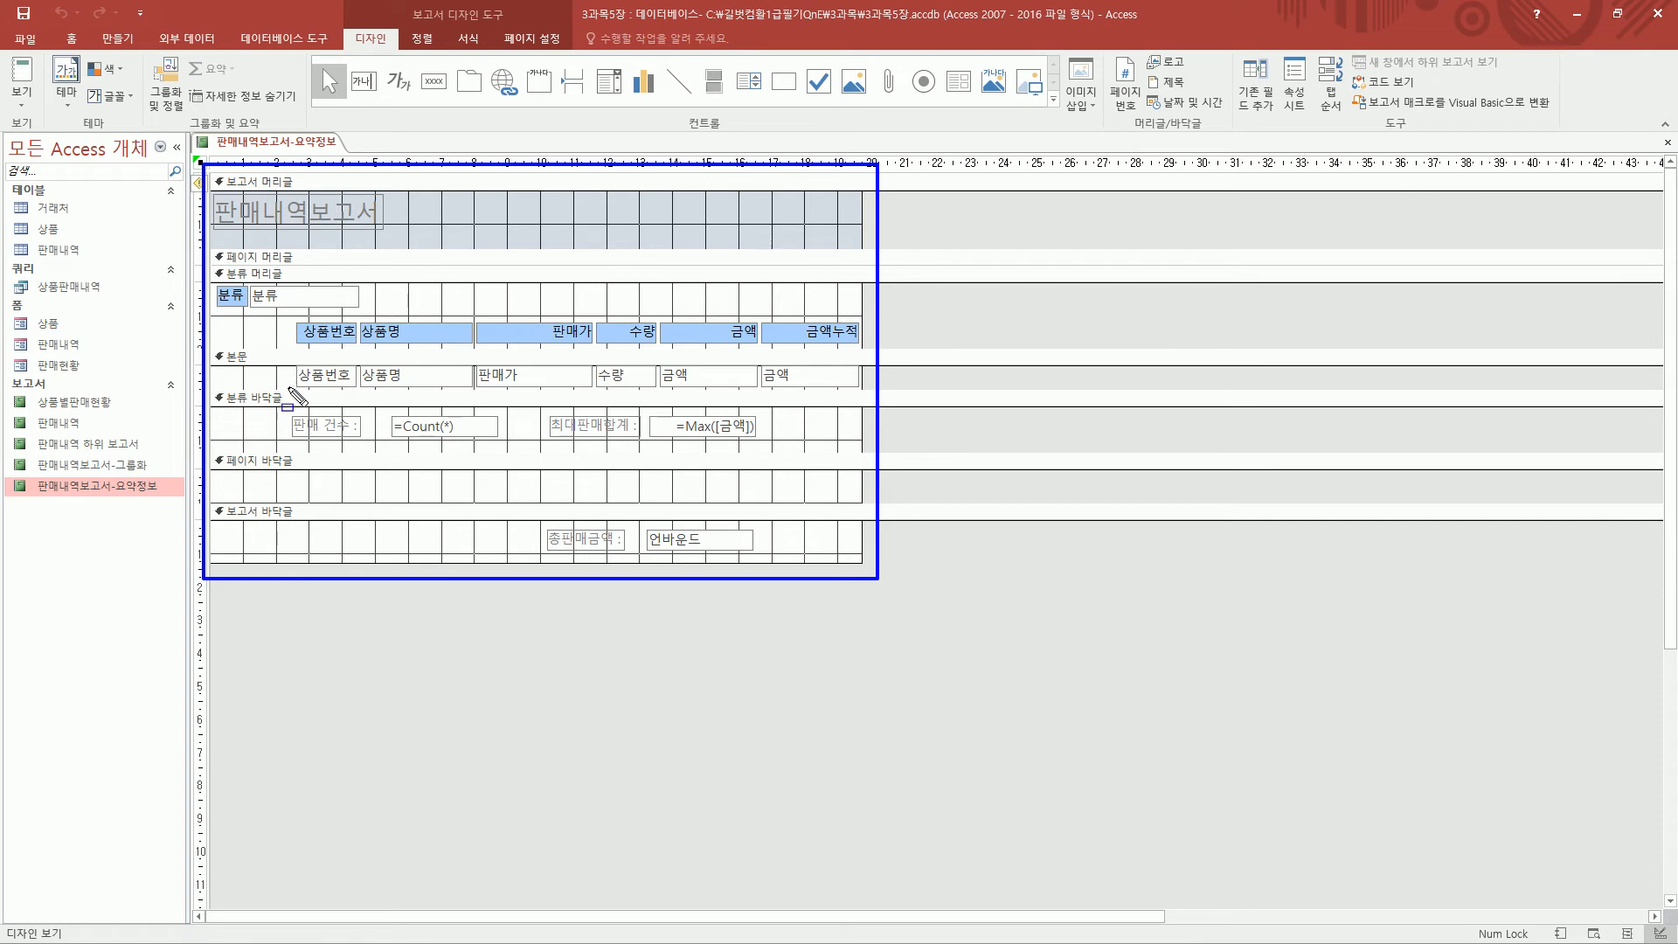
mouse_move(214, 268)
left_mouse_down()
mouse_move(787, 568)
mouse_move(868, 566)
left_mouse_up()
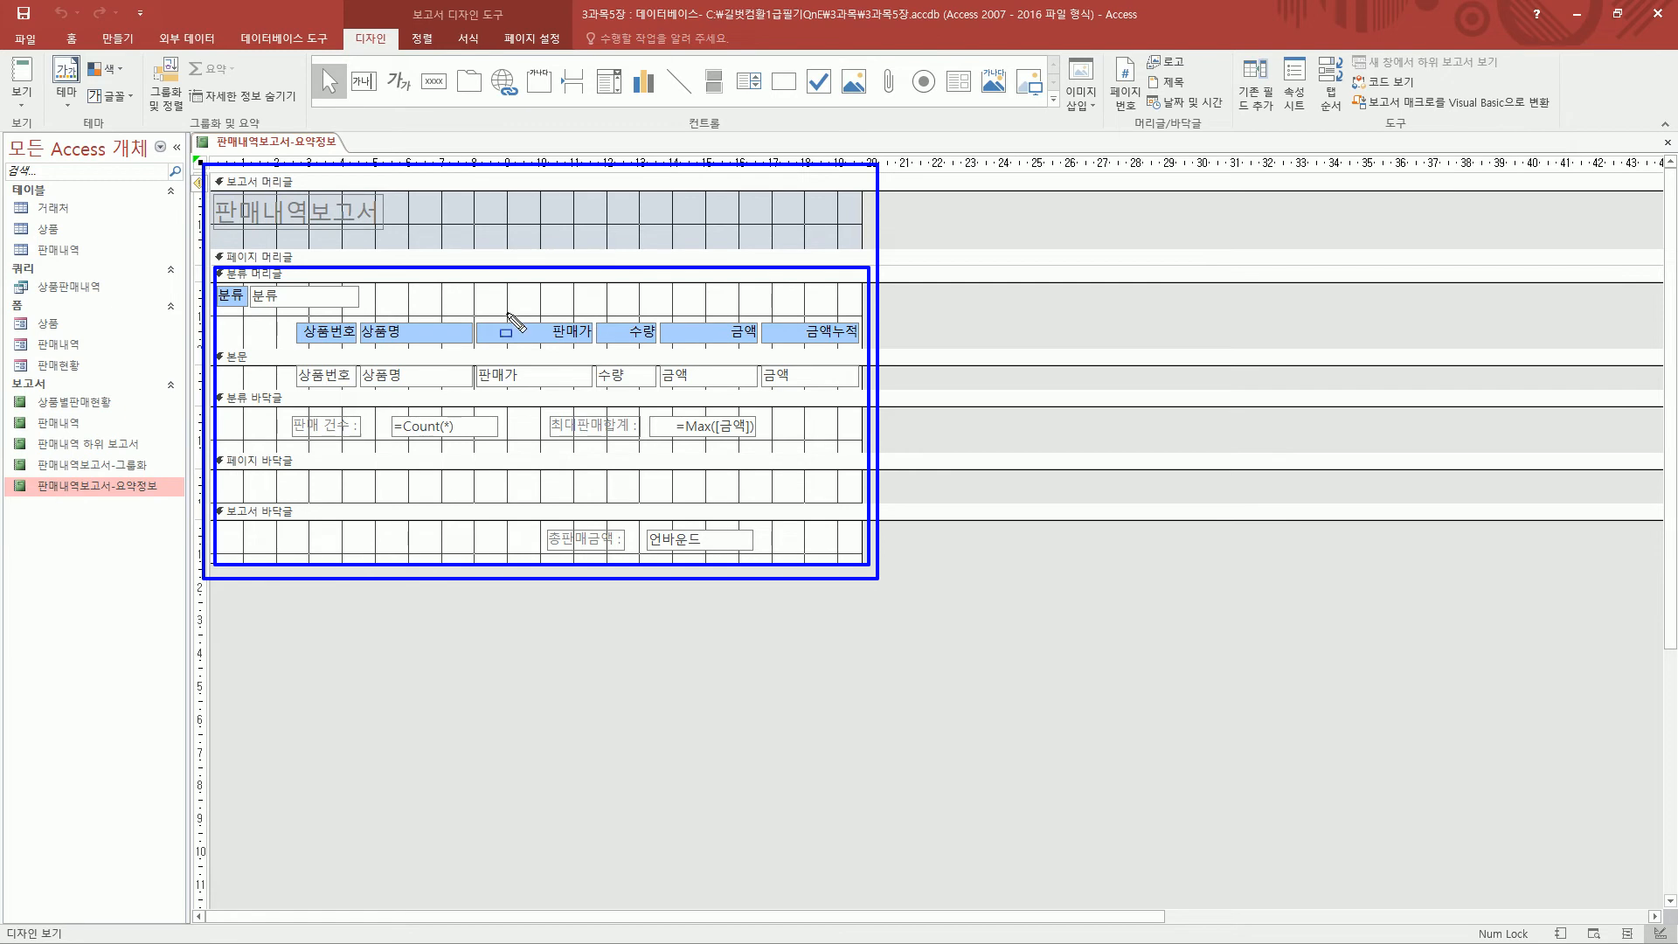
key("Escape")
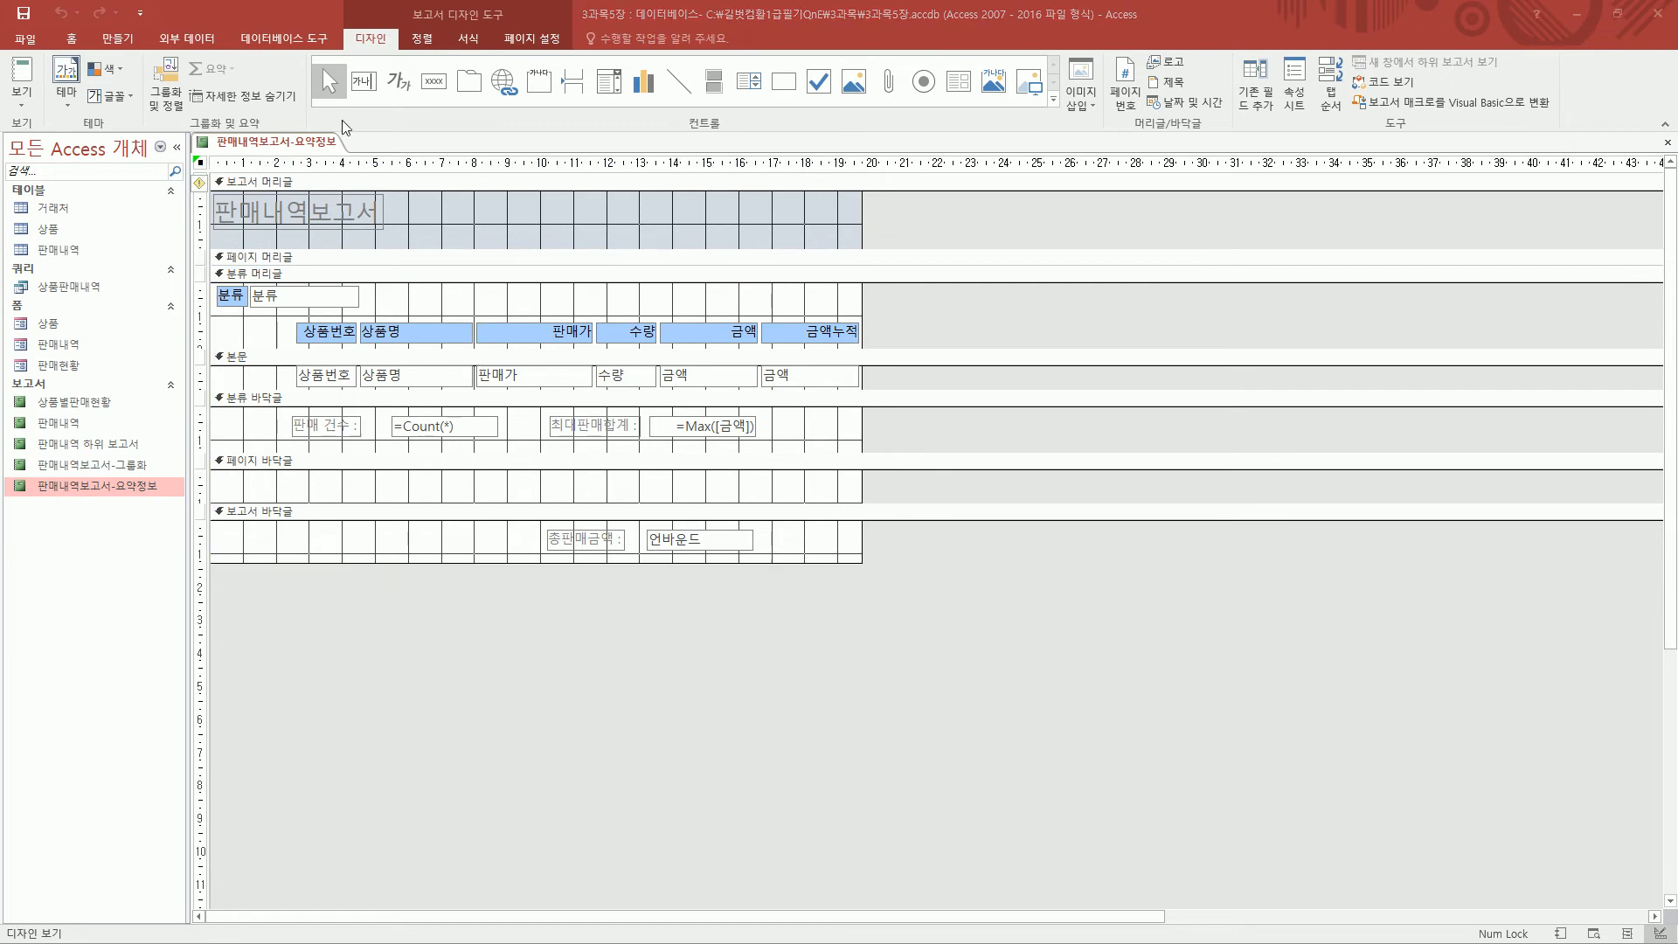
Switch the sales report to Layout View and check how its data is displayed
right_click(264, 147)
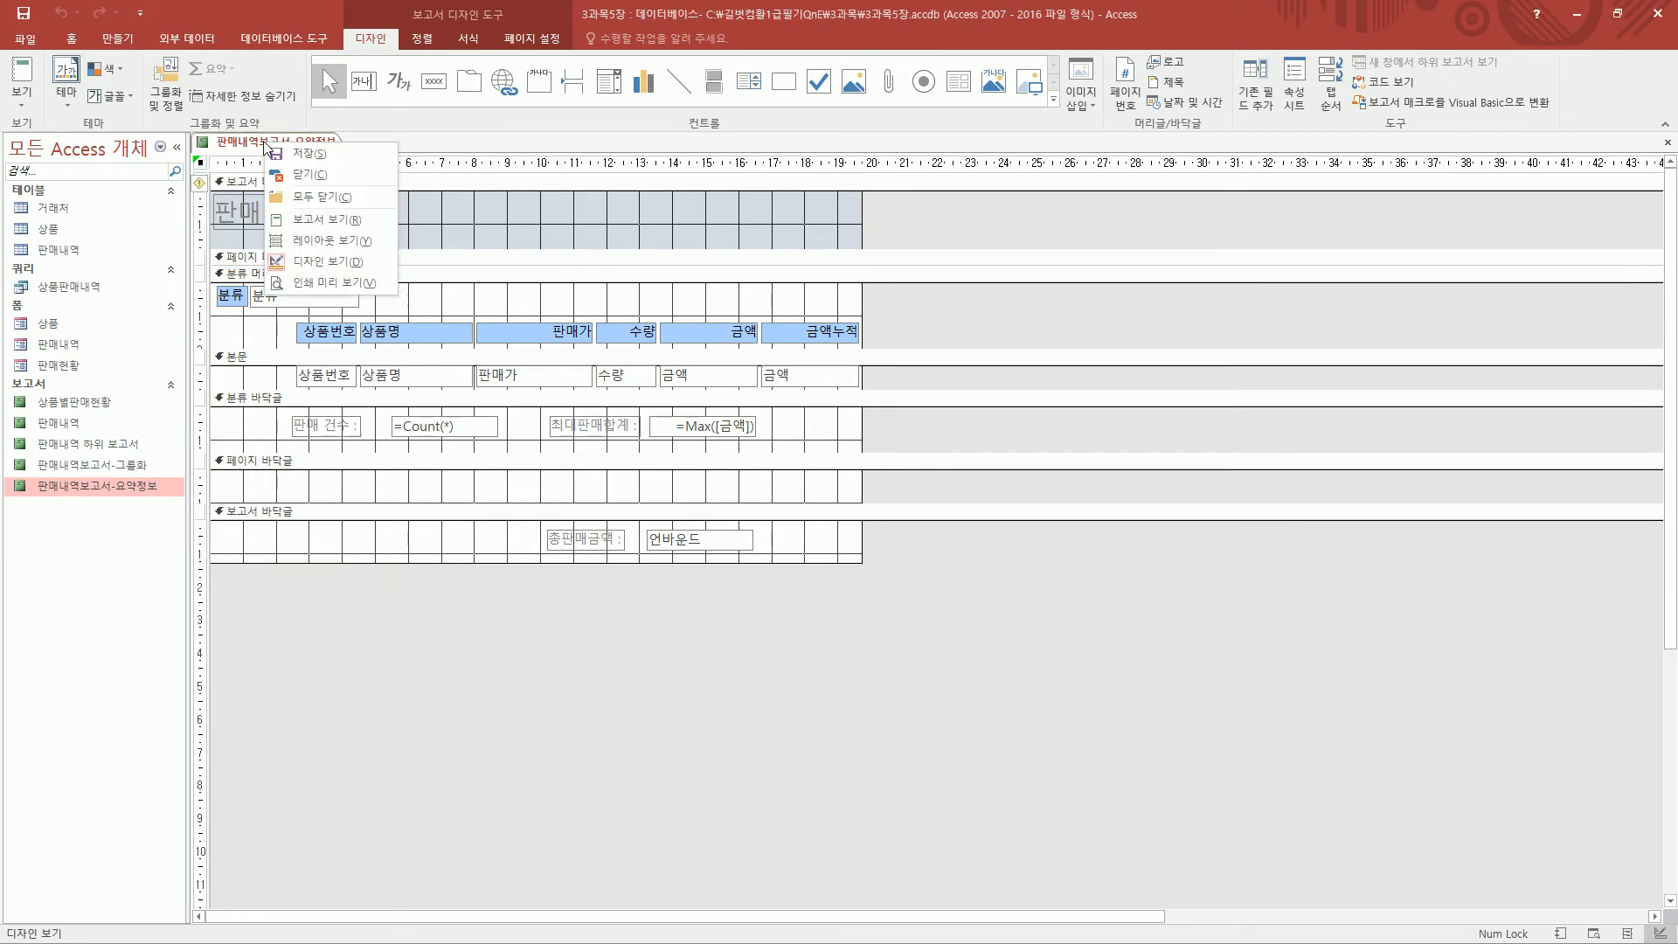
left_click(316, 241)
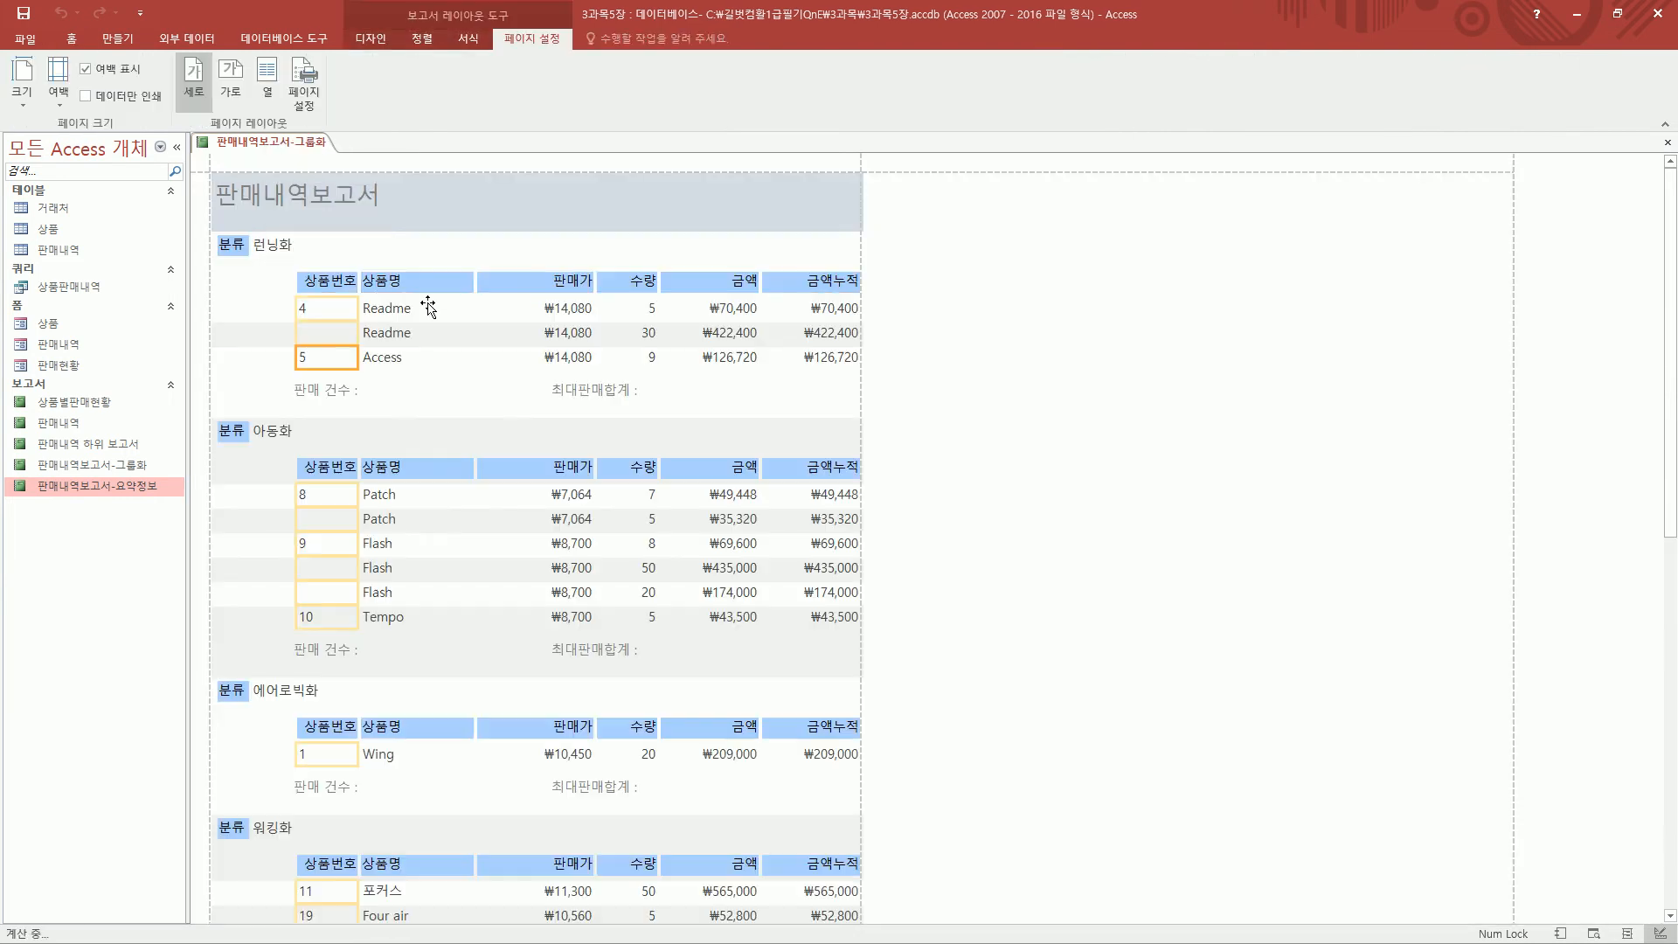
scroll(436, 360, "down", 1)
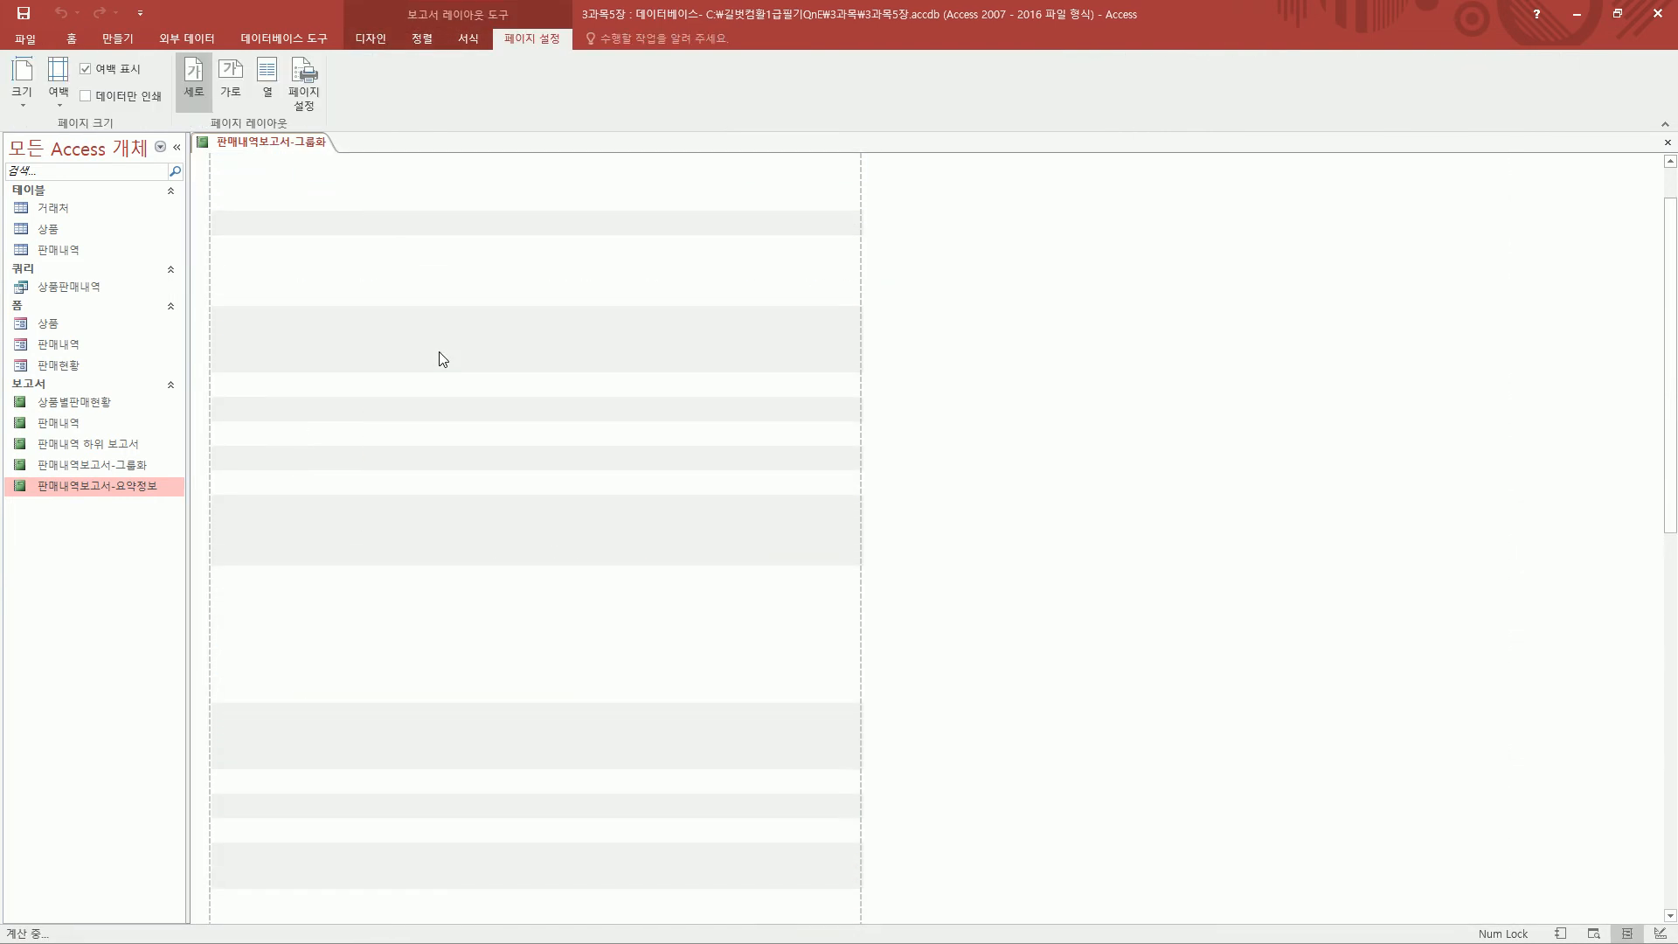
scroll(436, 361, "up", 1)
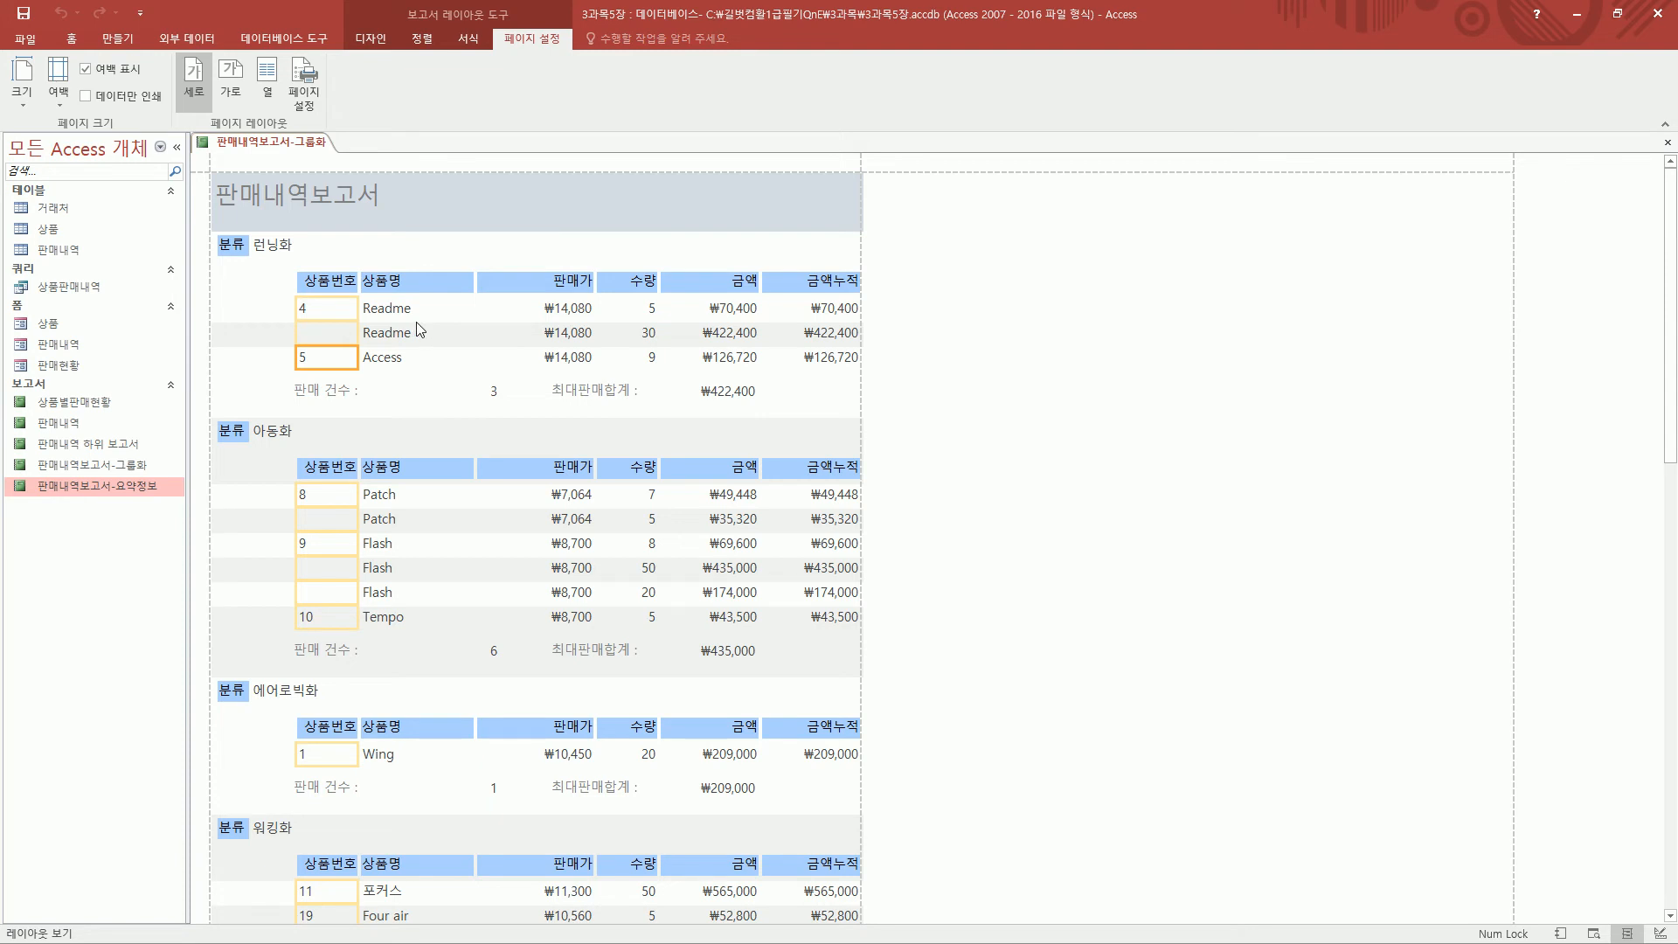
Make the category value box beside the 분류 label taller and wider, and move it above the 수량 and 금액 columns
left_click(285, 252)
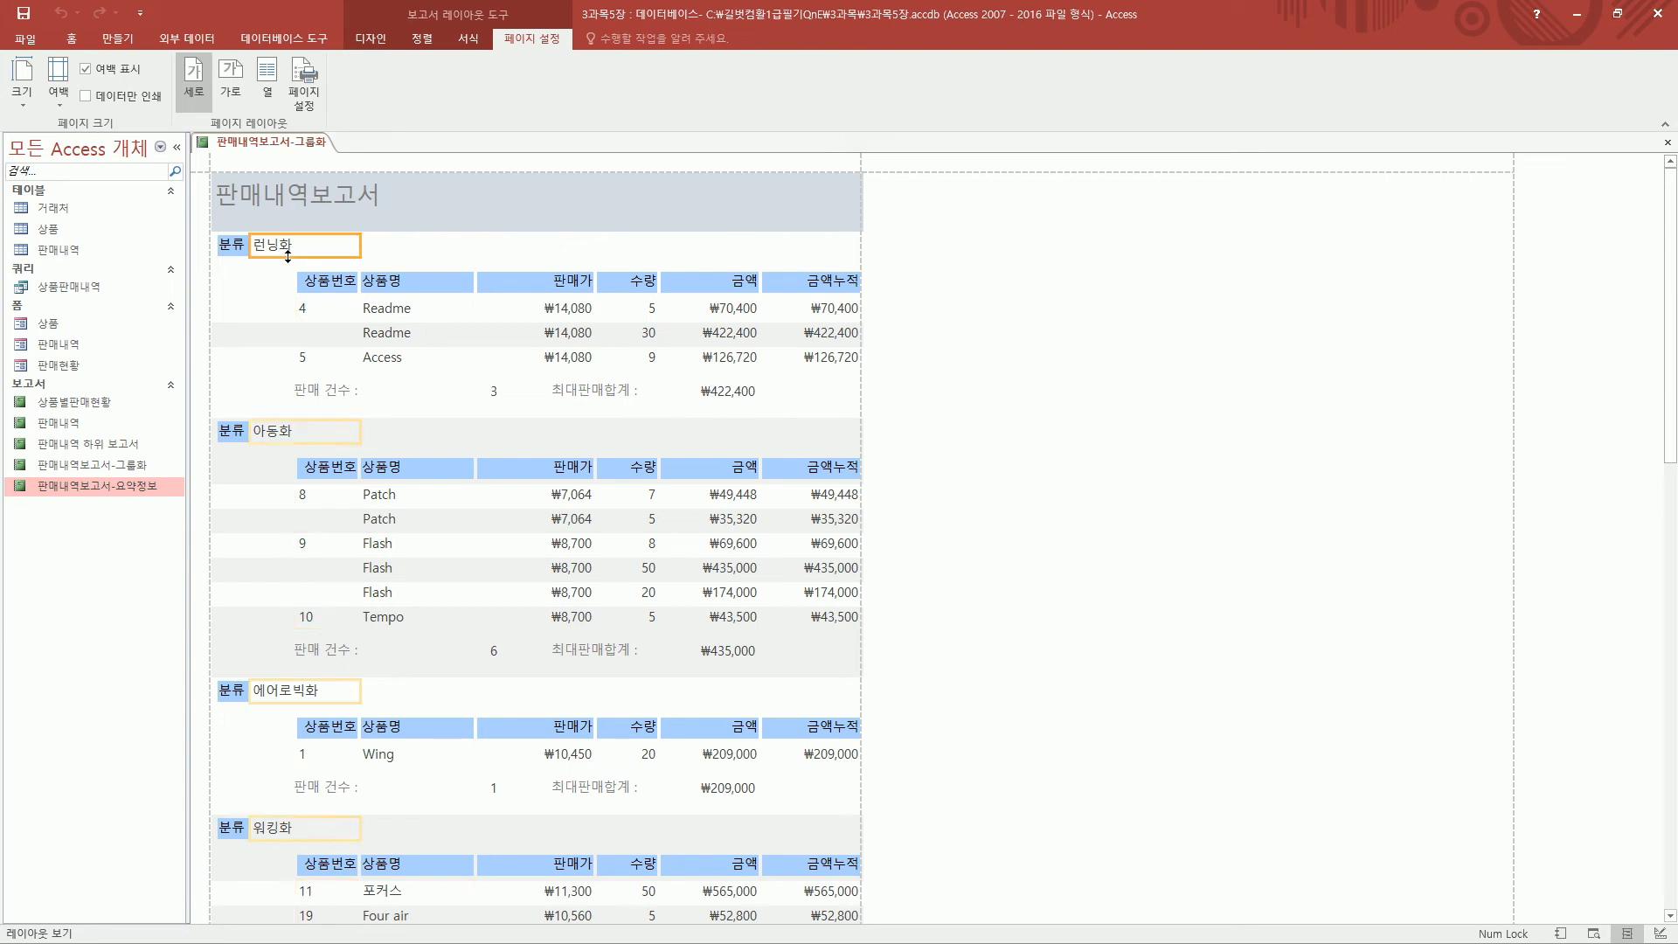
left_click_drag(302, 255, 302, 288)
left_click_drag(361, 238, 397, 237)
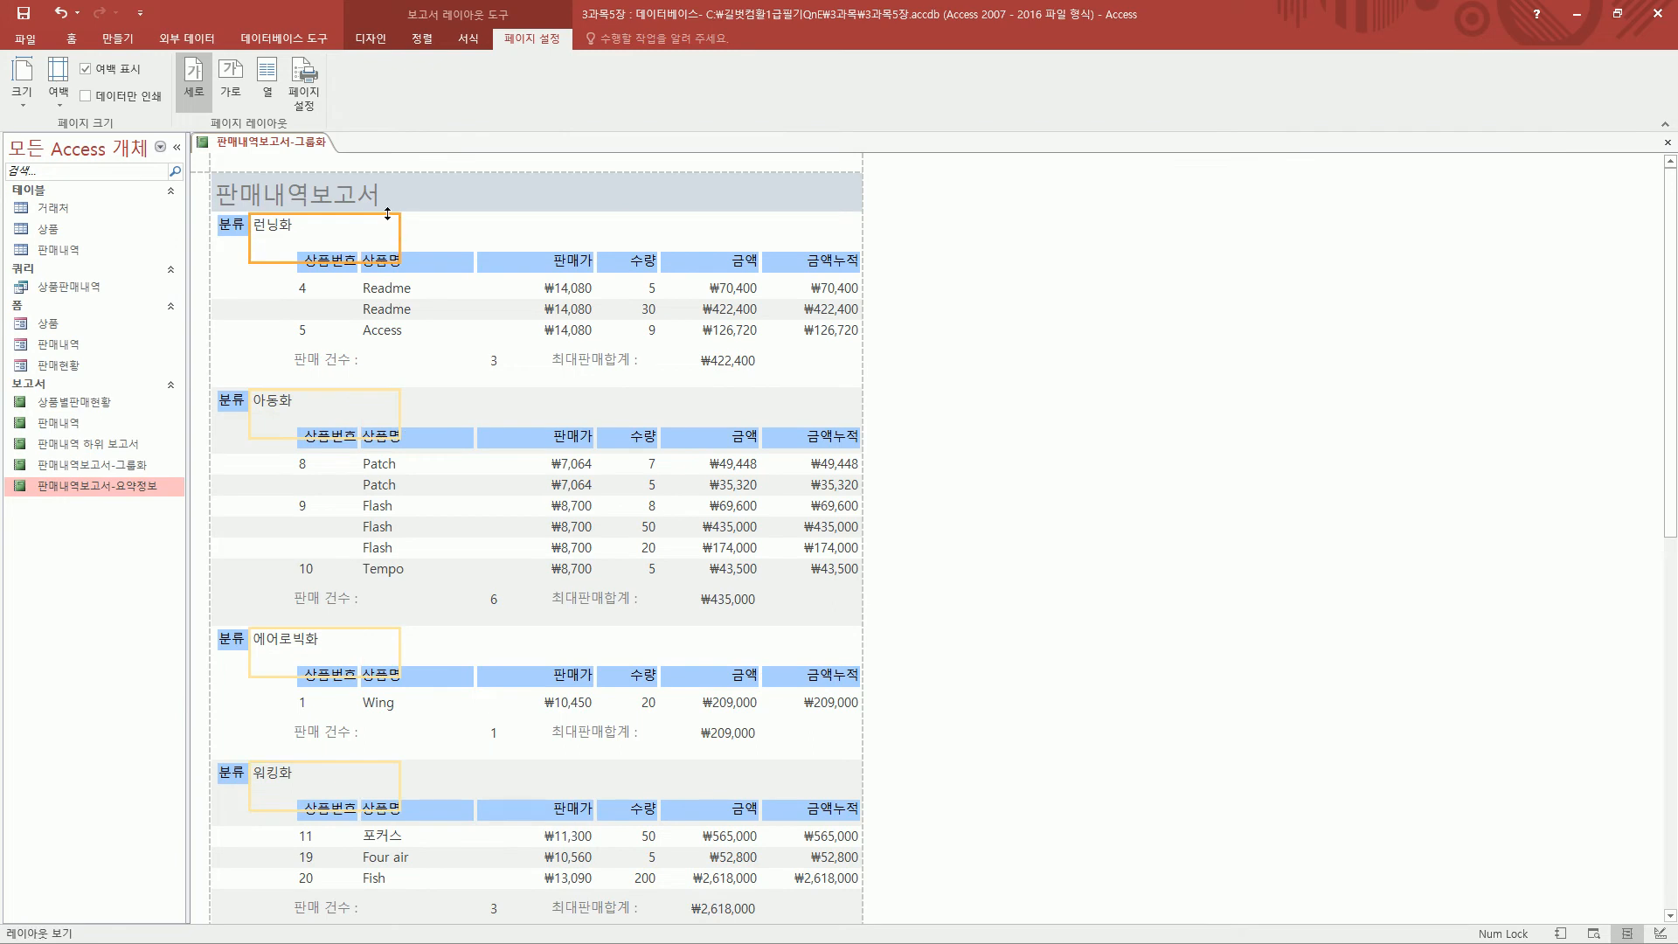
key("ctrl+z")
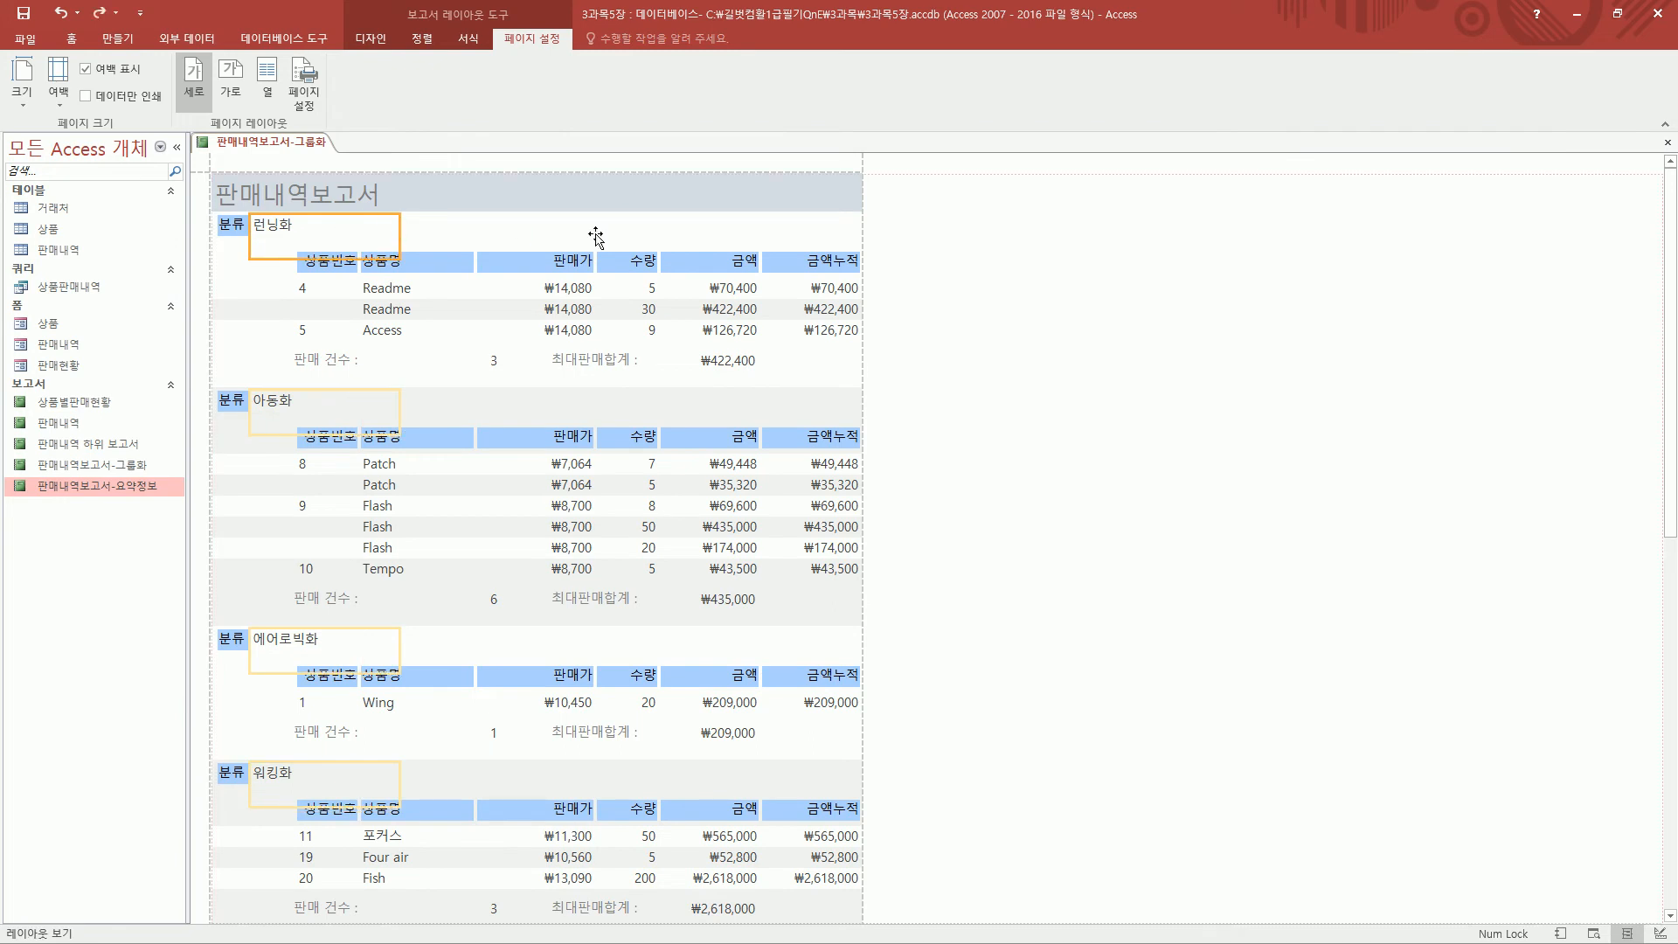
left_click_drag(733, 238, 735, 235)
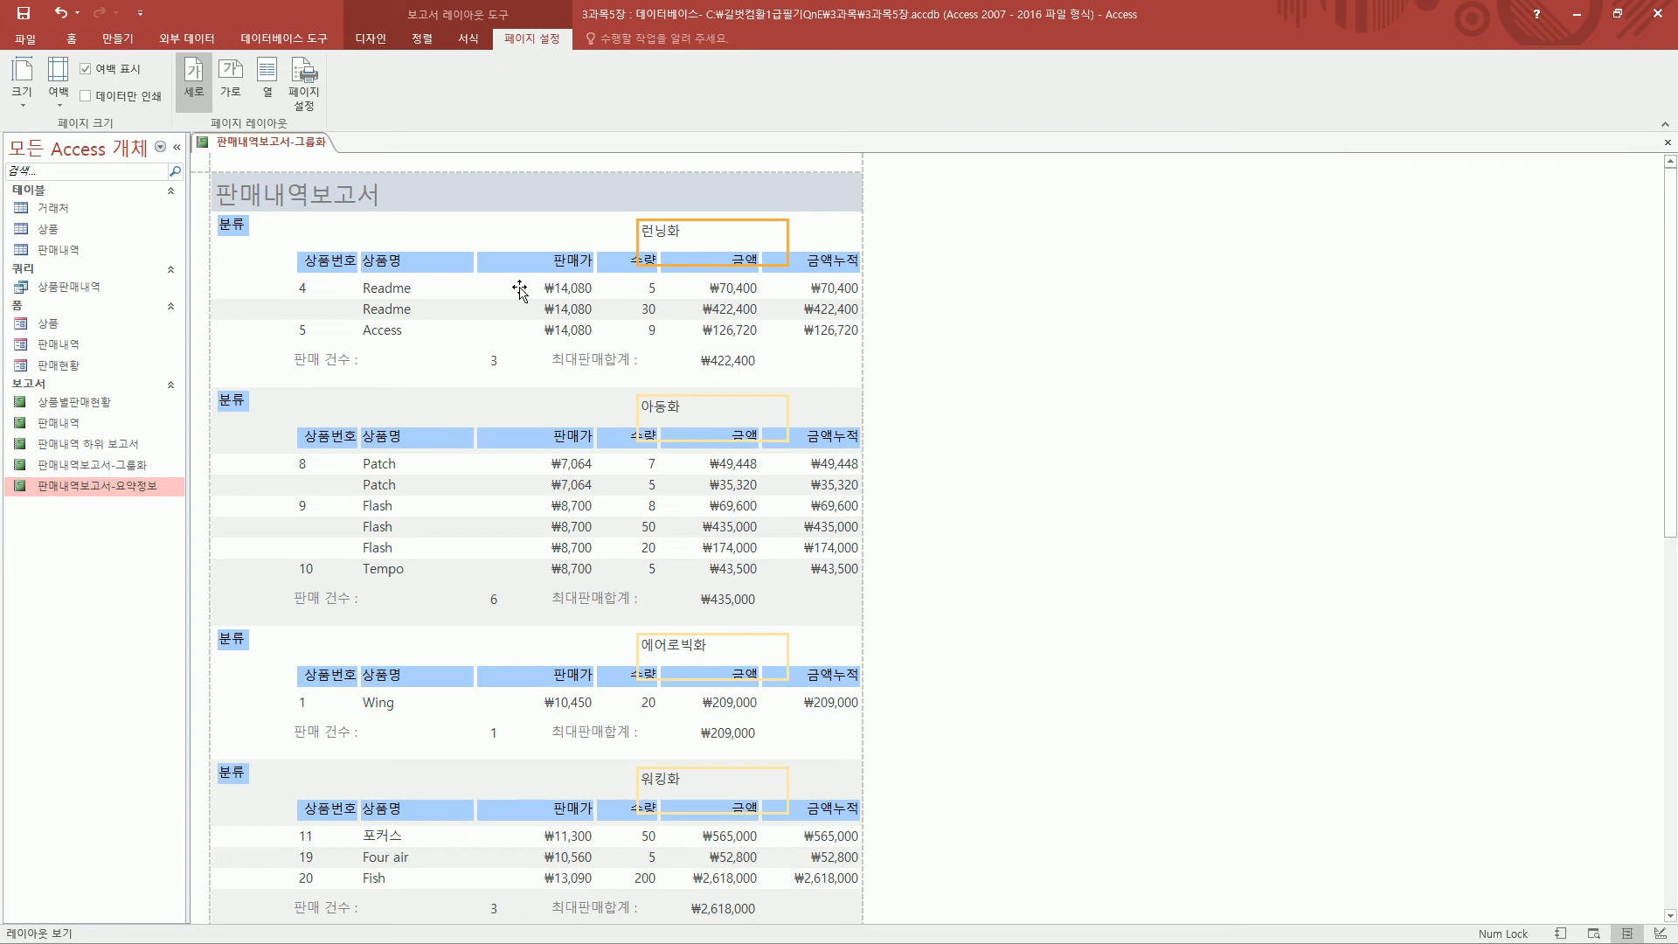